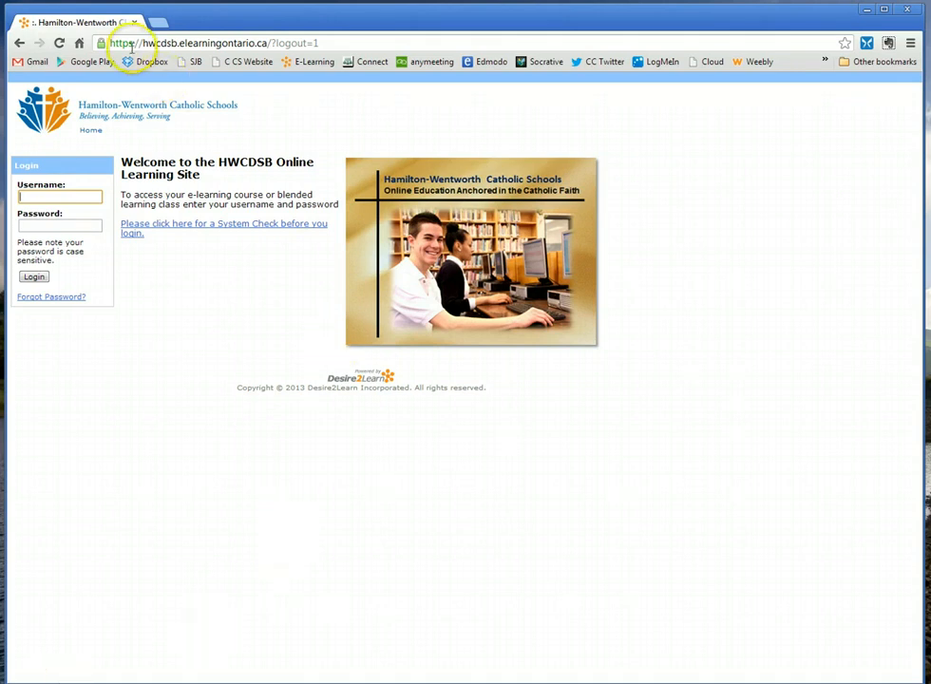
# Remove the '?logout=1' parameter from the address to reach the HWCDSB login page
pyautogui.moveTo(271, 42); pyautogui.dragTo(321, 42)
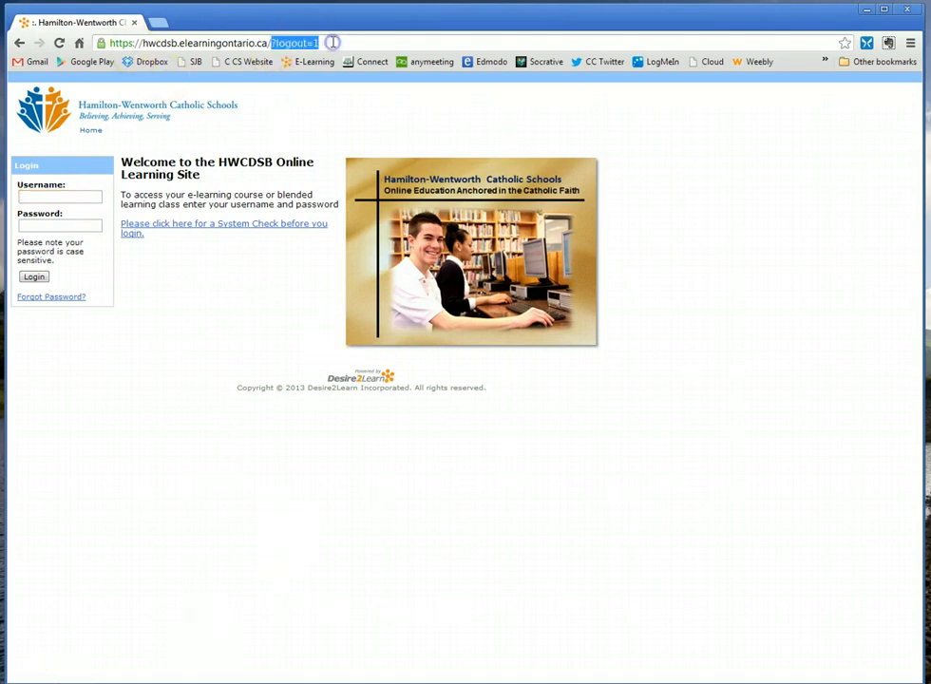
pyautogui.press('BackSpace')
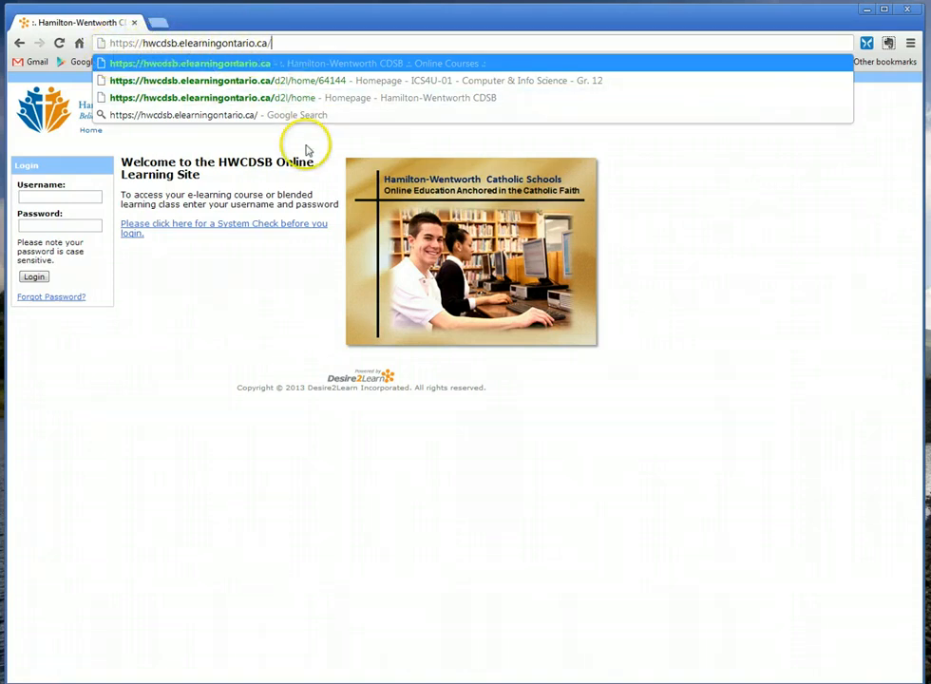
pyautogui.click(194, 344)
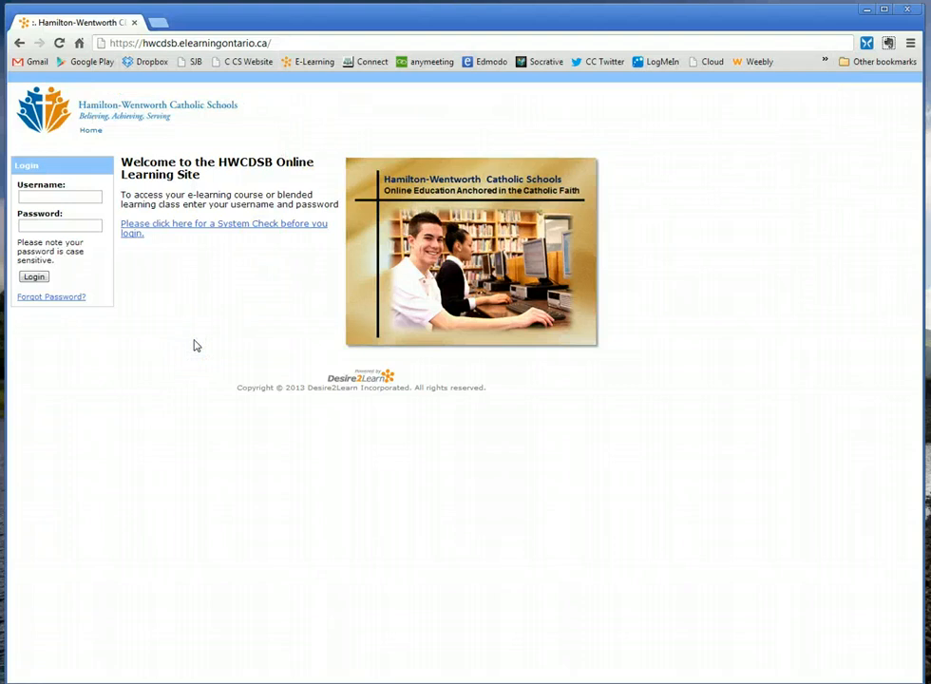
# Enter the student username and password and submit the login
pyautogui.click(90, 196)
pyautogui.write('St')
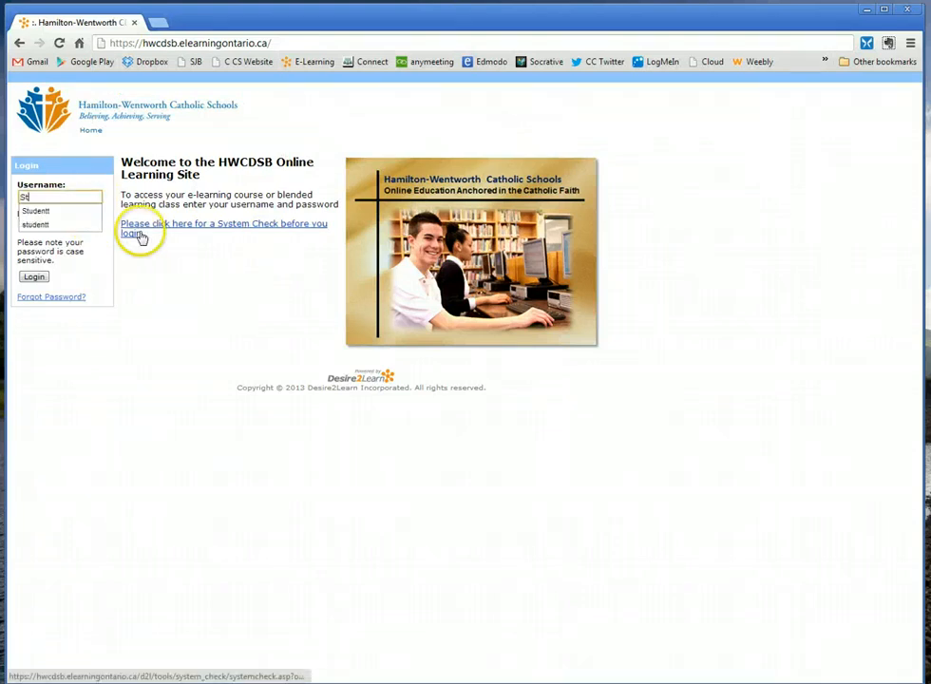
pyautogui.write('udentt')
pyautogui.press('Tab')
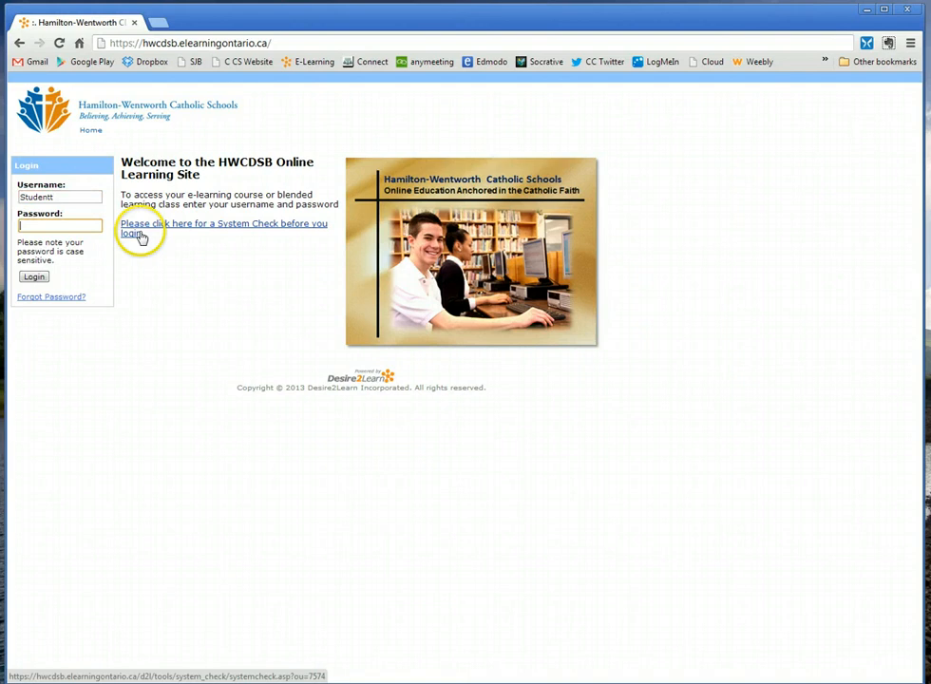
pyautogui.write('*******')
pyautogui.click(34, 277)
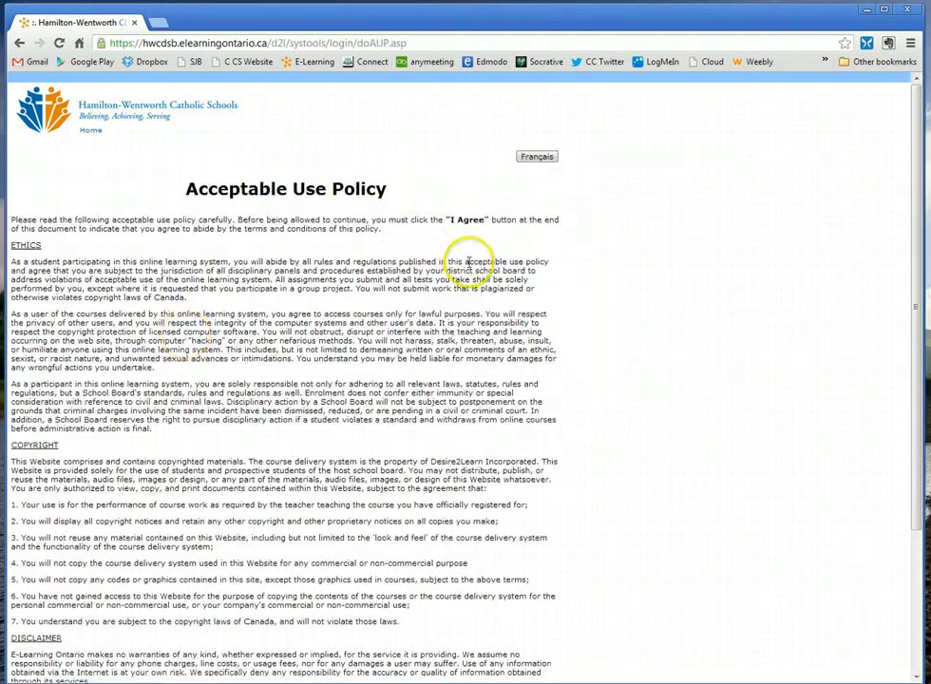
pyautogui.scroll(-5, 468, 259)
# Agree to the Acceptable Use Policy to proceed to My Courses
pyautogui.click(287, 609)
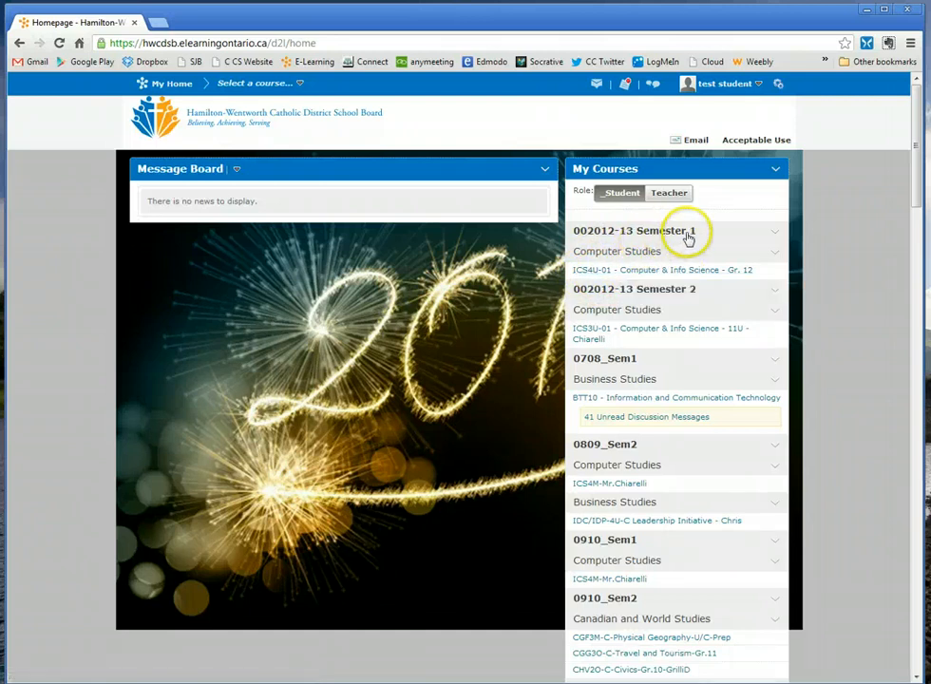
pyautogui.click(648, 273)
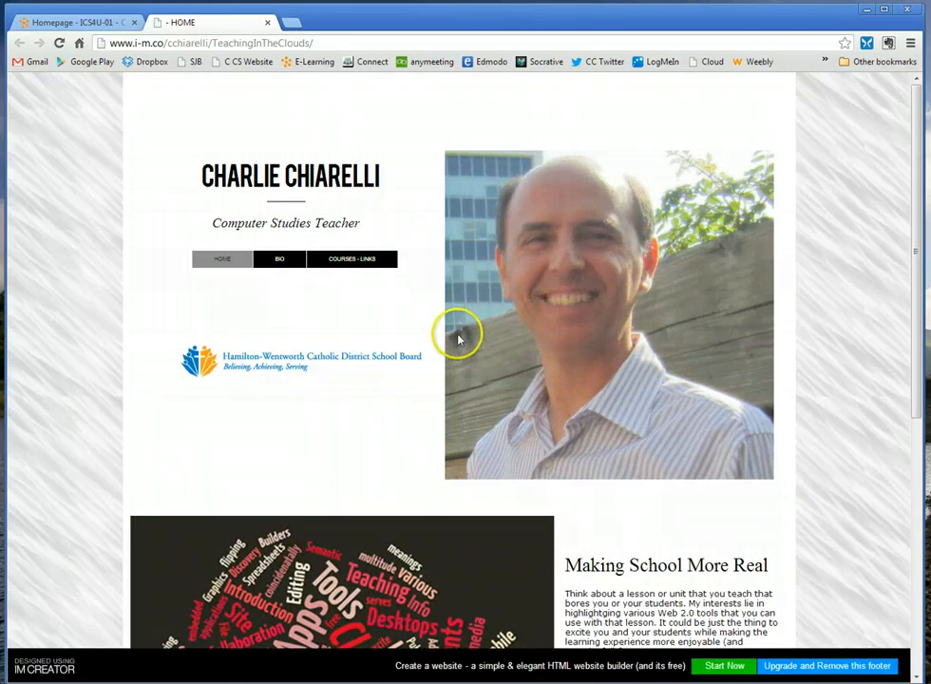
pyautogui.click(267, 22)
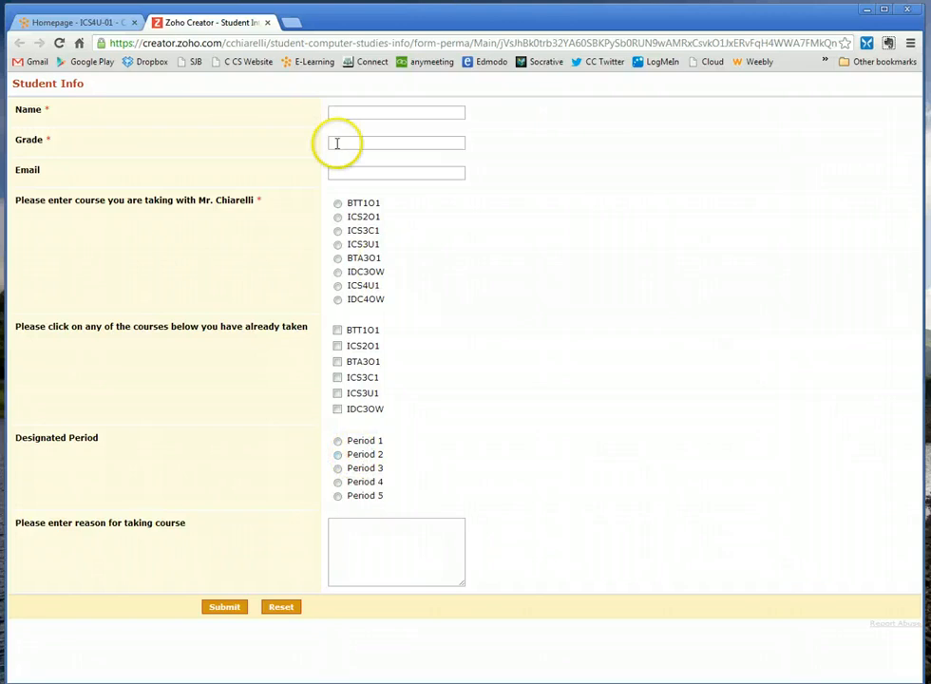
pyautogui.click(268, 24)
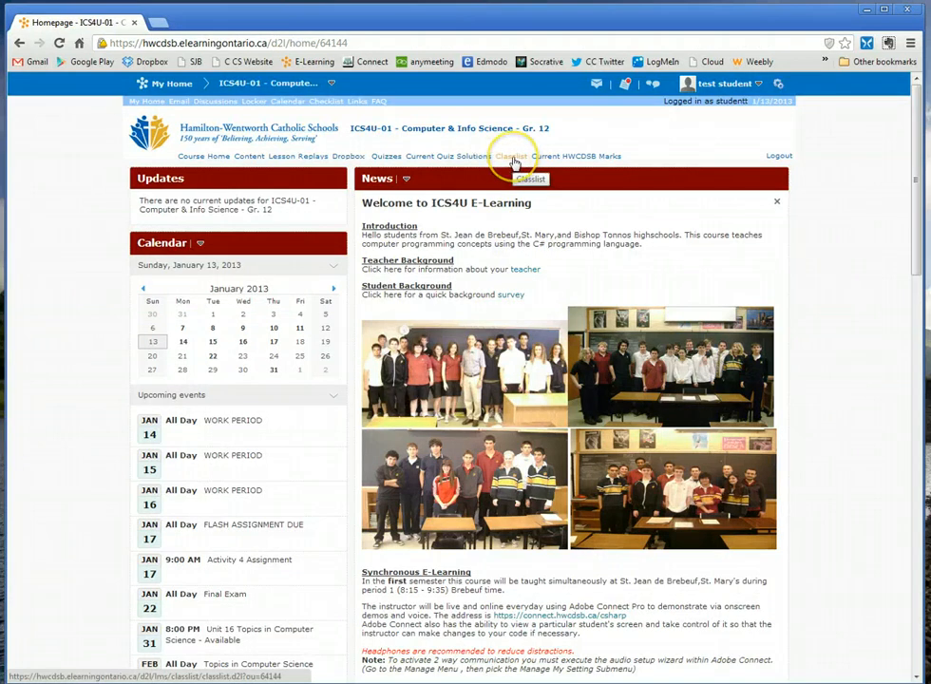
# Open the ICS4U-01 Classlist and show the actions for the teacher's entry
pyautogui.click(513, 157)
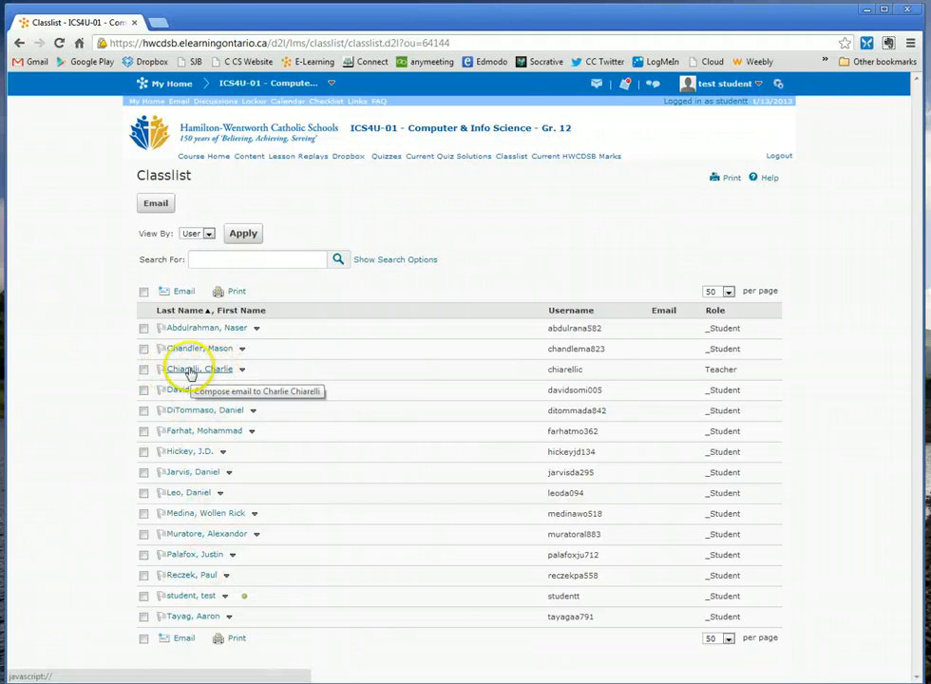
pyautogui.click(242, 370)
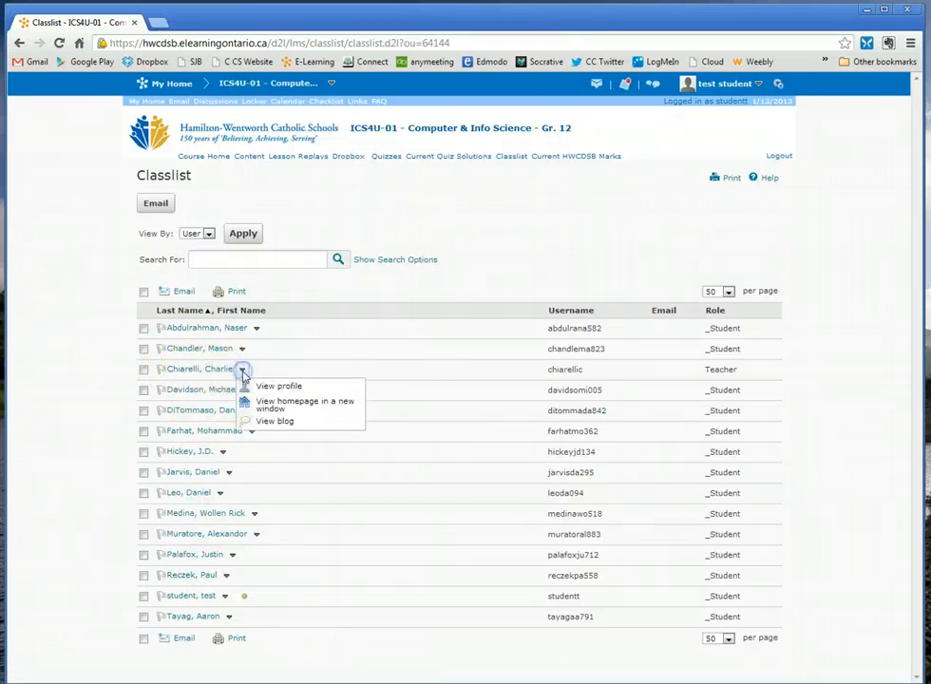
pyautogui.click(278, 386)
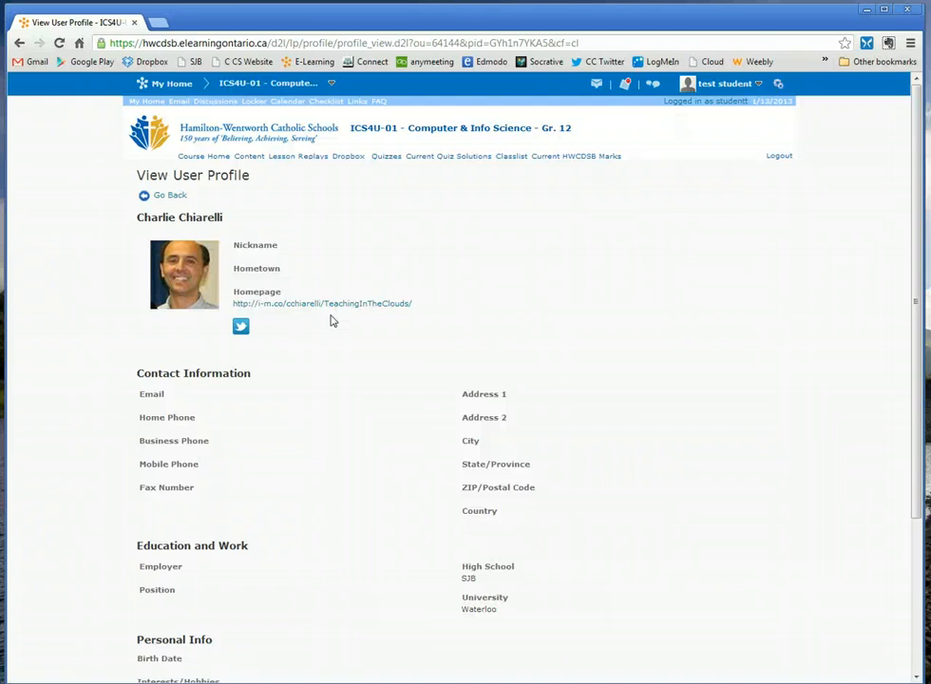
pyautogui.click(18, 44)
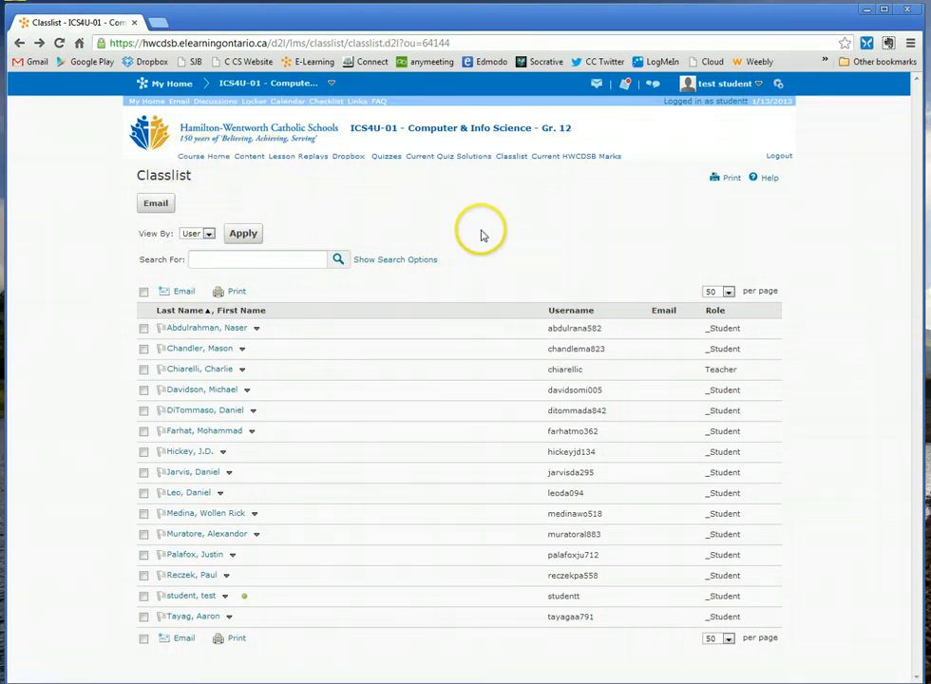
# Return to Course Home and highlight the Synchronous E-Learning heading and the 'You MUST be at school' sentence
pyautogui.click(202, 158)
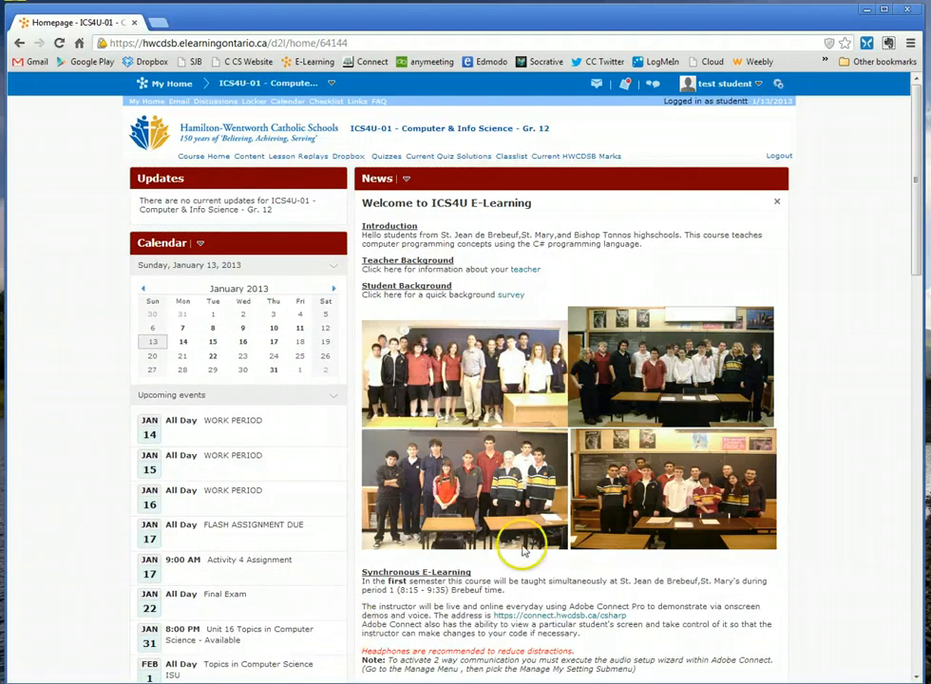
pyautogui.scroll(-4, 527, 539)
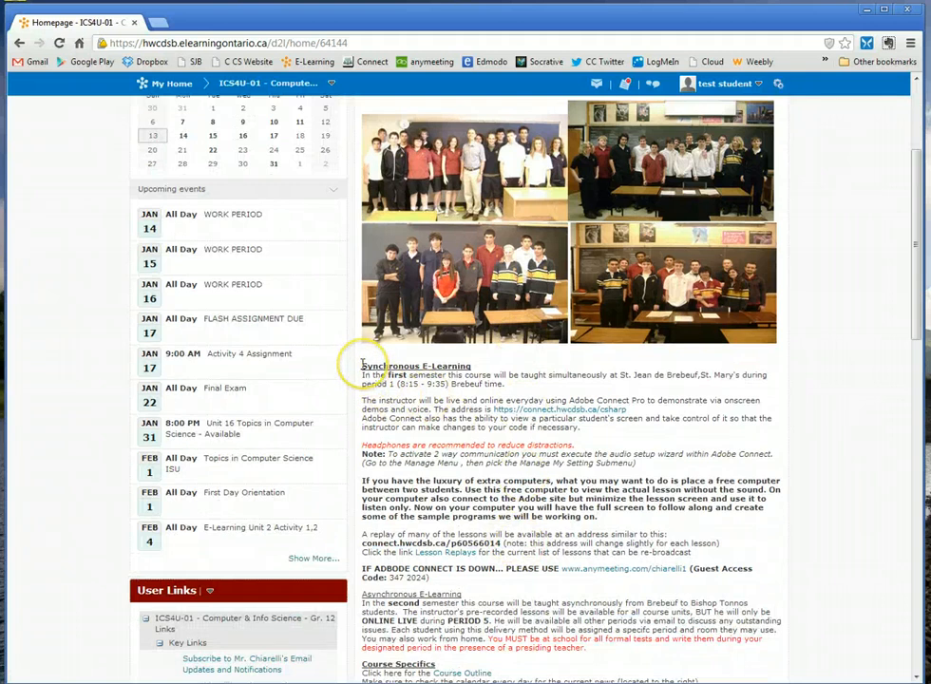
pyautogui.moveTo(362, 366); pyautogui.dragTo(477, 365)
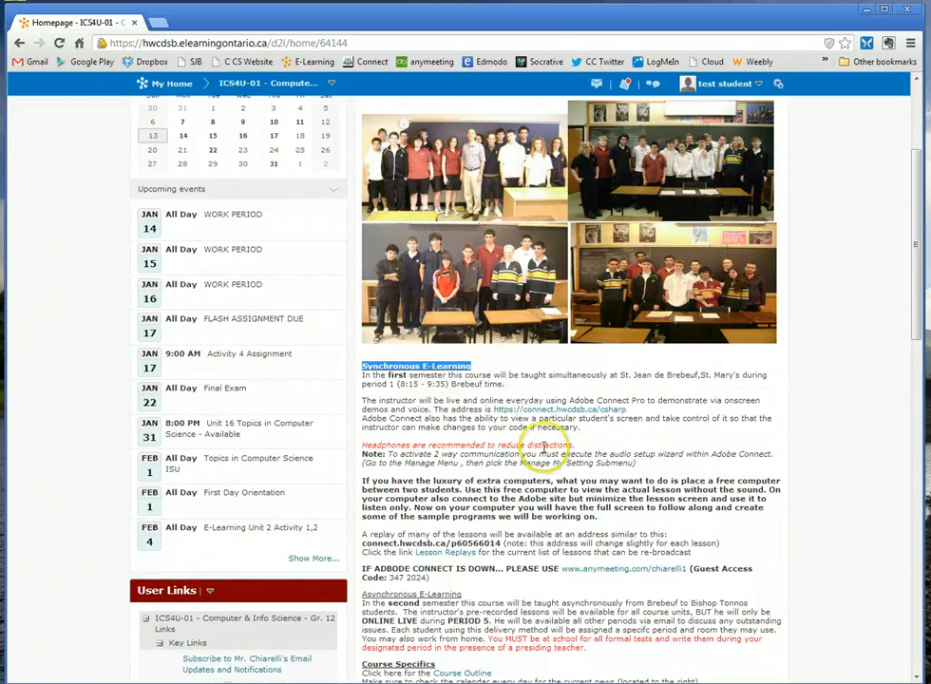
pyautogui.scroll(-1, 530, 390)
pyautogui.scroll(-2, 541, 454)
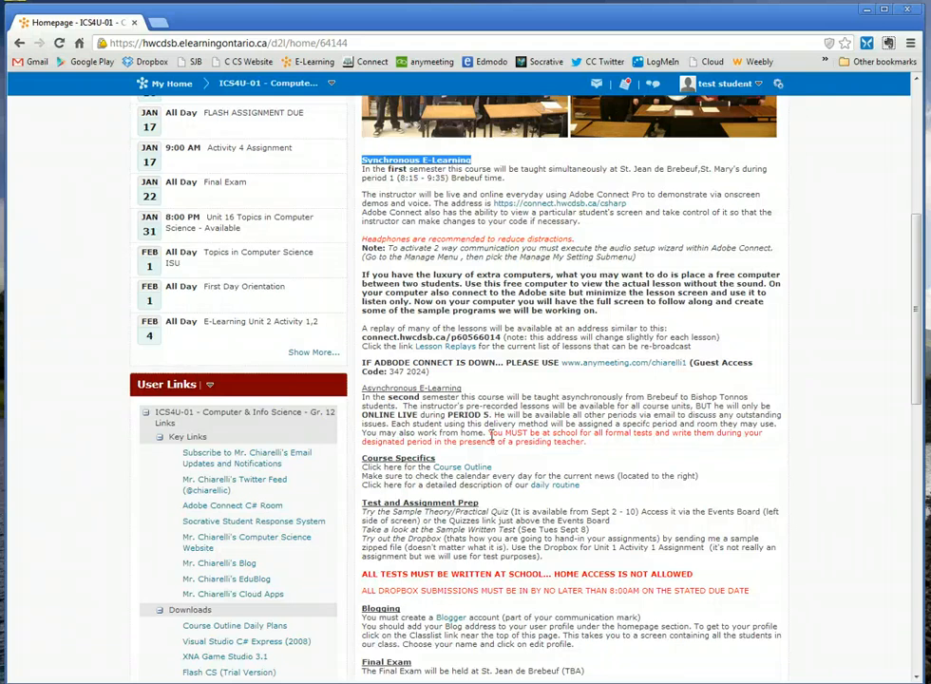
pyautogui.moveTo(489, 432); pyautogui.dragTo(588, 440)
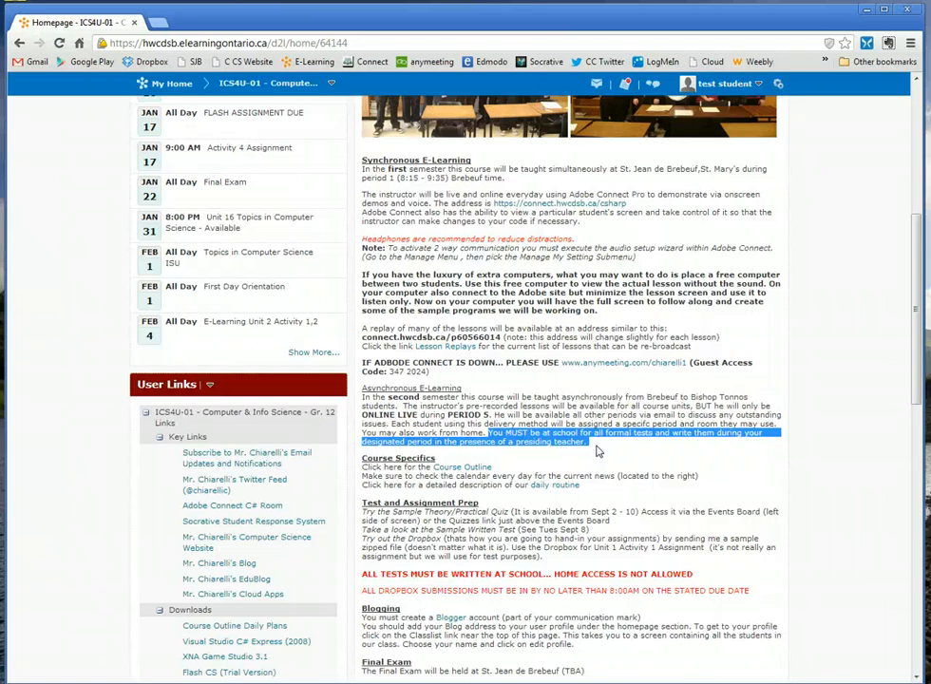
pyautogui.click(593, 447)
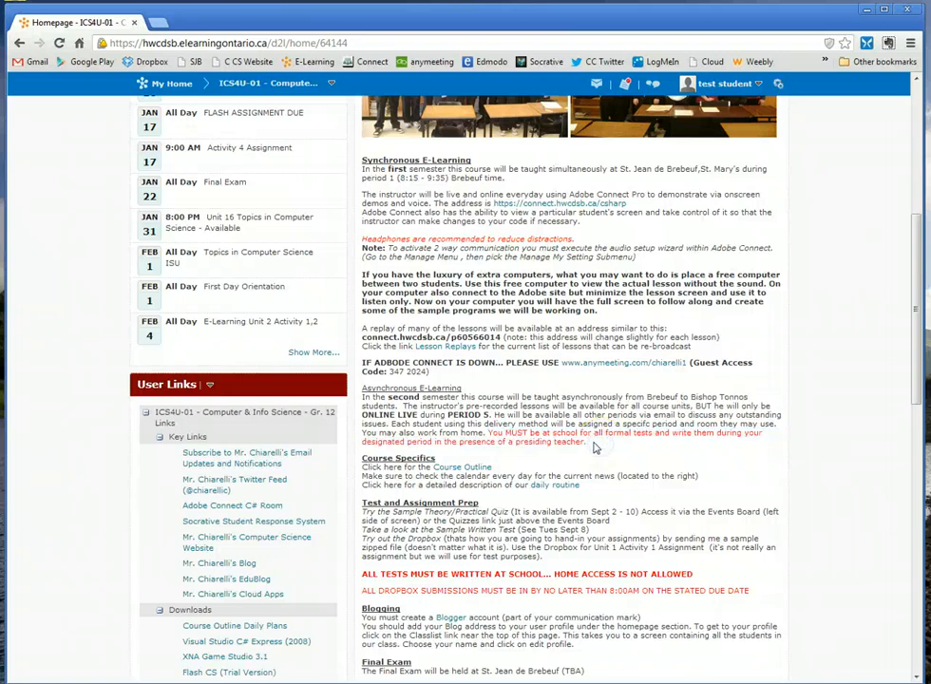
pyautogui.scroll(-2, 594, 447)
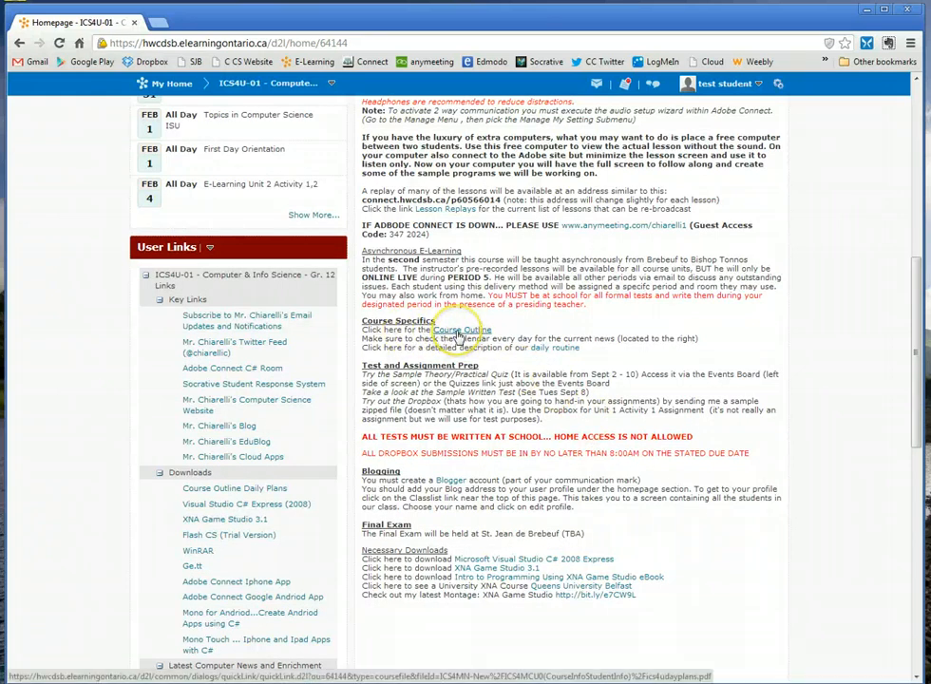
# Open the course outline document, highlight the First Day Orientation lines, then go back to the homepage
pyautogui.click(459, 337)
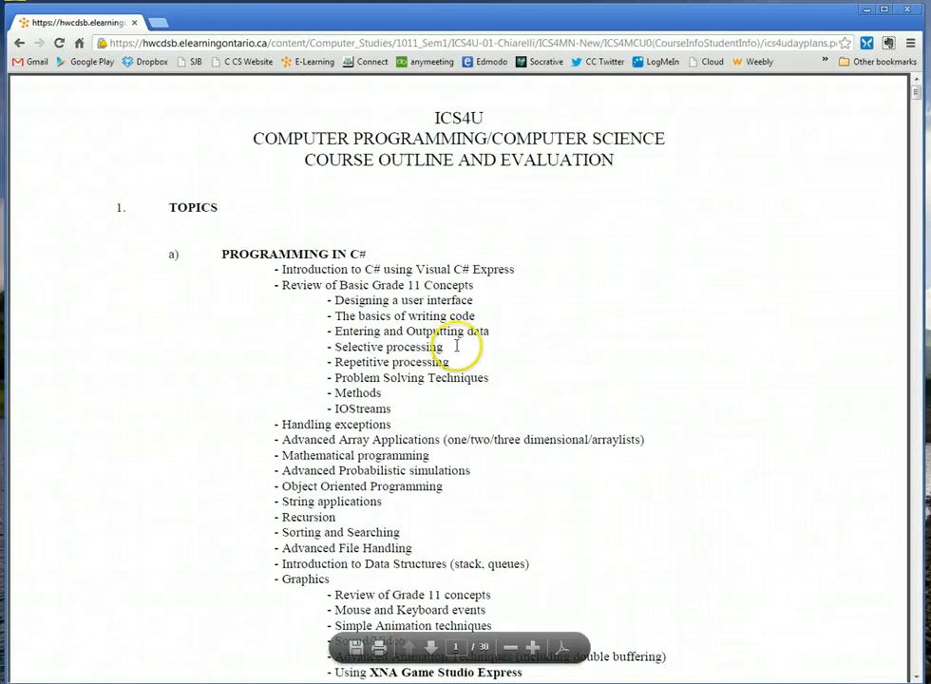
pyautogui.scroll(-2, 458, 344)
pyautogui.scroll(-1, 458, 343)
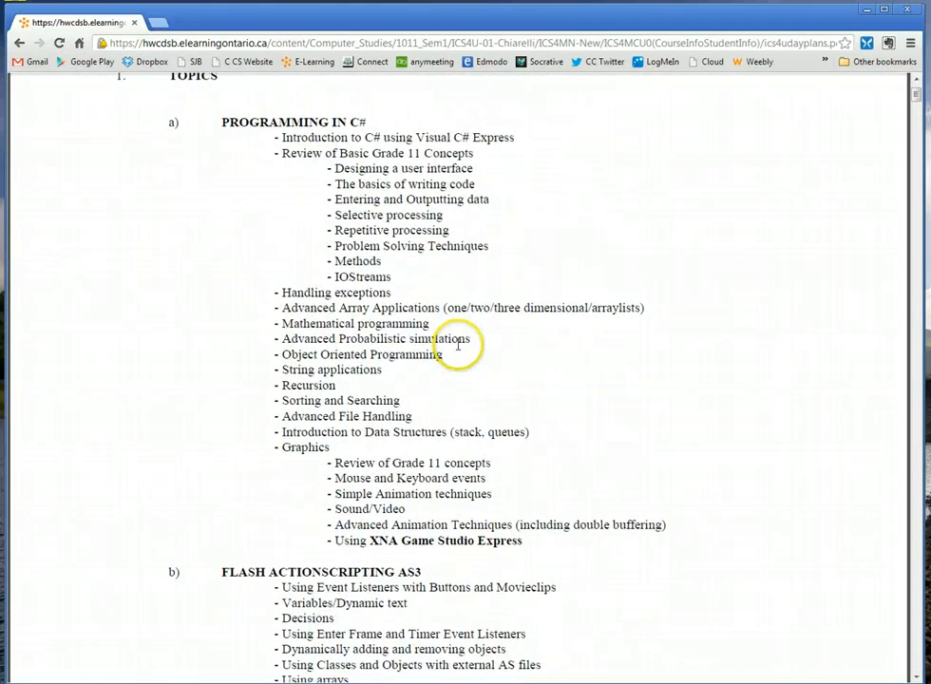
pyautogui.scroll(-1, 458, 344)
pyautogui.scroll(-3, 458, 344)
pyautogui.scroll(-4, 458, 344)
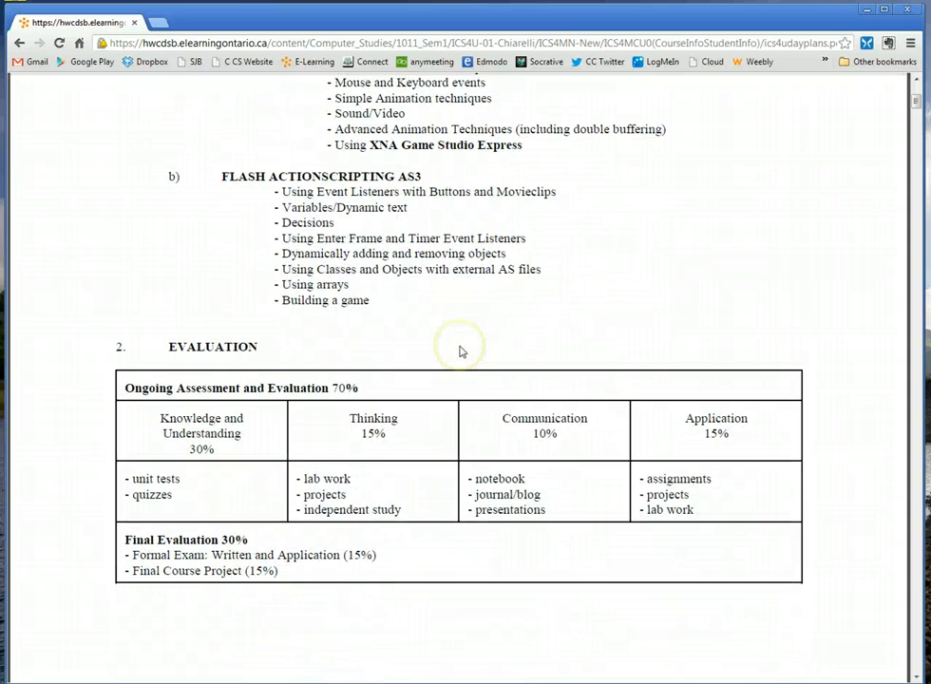
pyautogui.scroll(-1, 461, 348)
pyautogui.scroll(-1, 461, 348)
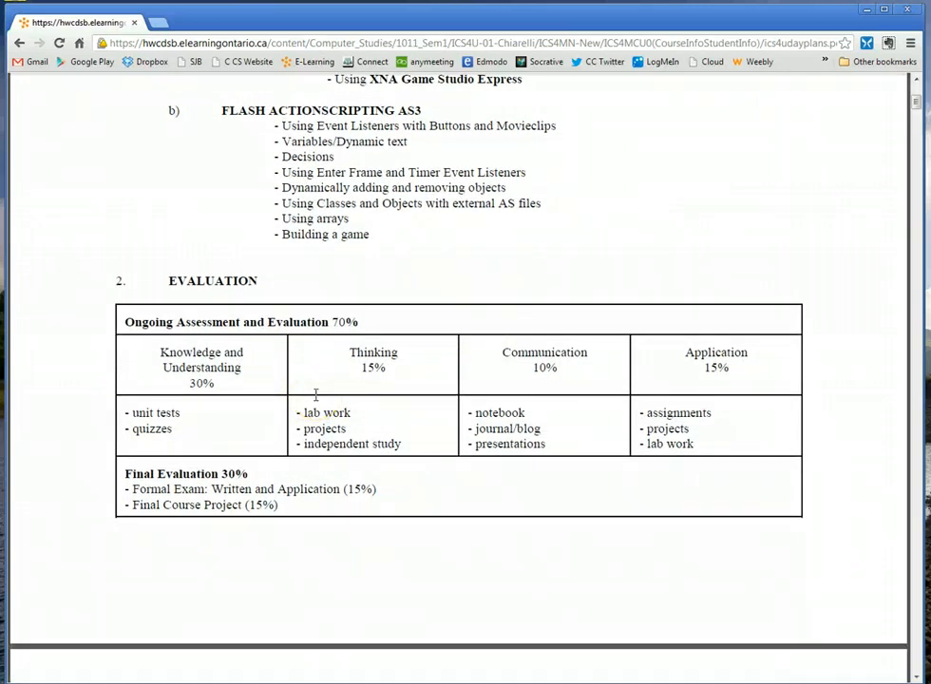
pyautogui.scroll(-3, 316, 393)
pyautogui.scroll(-5, 318, 399)
pyautogui.scroll(-4, 319, 398)
pyautogui.scroll(-5, 319, 399)
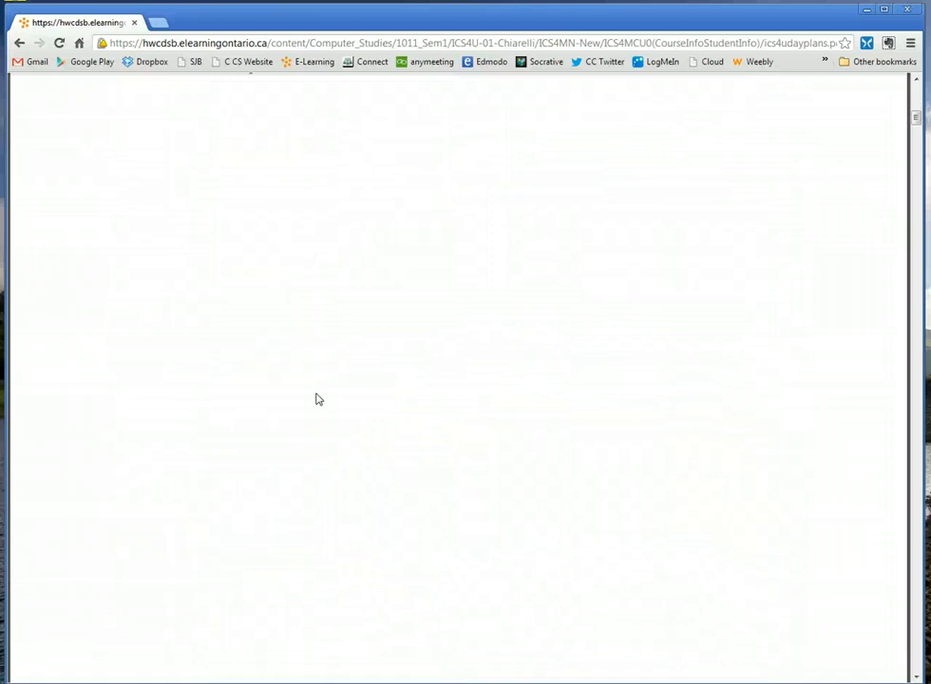
pyautogui.scroll(-3, 318, 399)
pyautogui.scroll(-3, 316, 397)
pyautogui.scroll(-2, 316, 397)
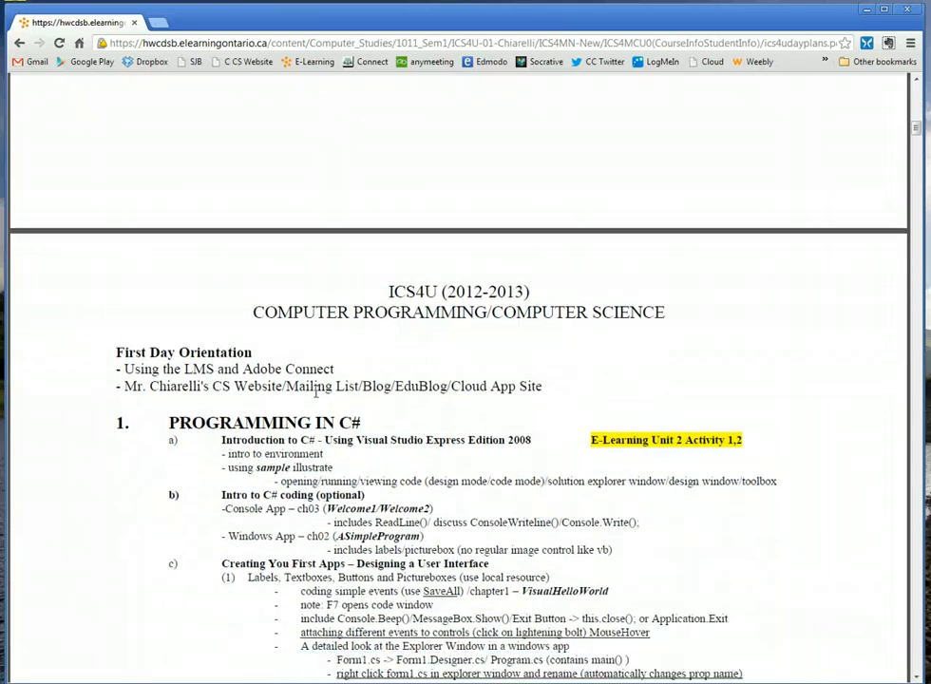
pyautogui.scroll(-2, 316, 393)
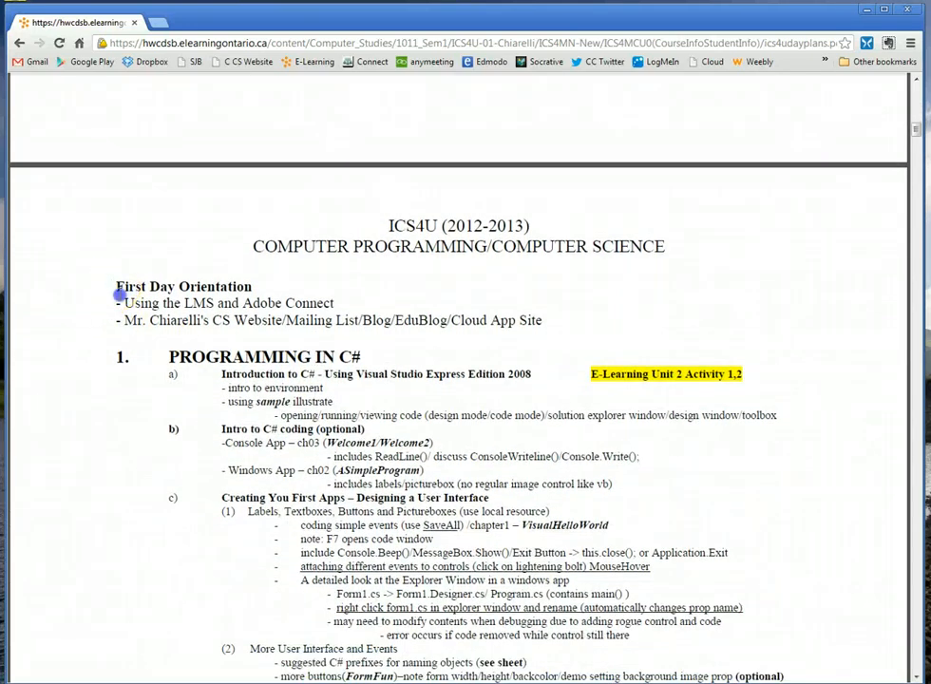
pyautogui.moveTo(120, 295); pyautogui.dragTo(543, 319)
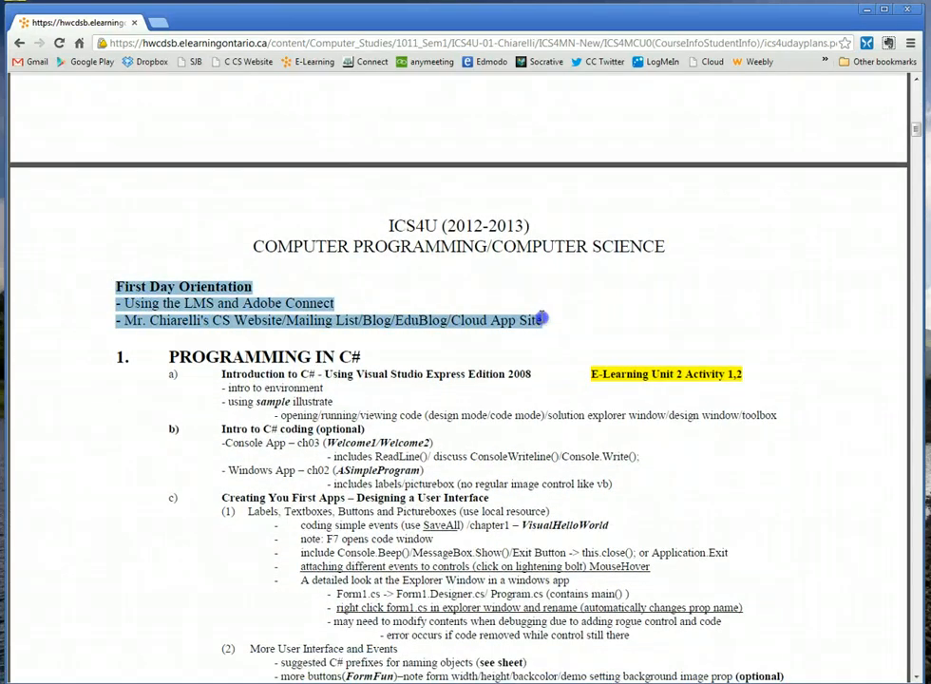
pyautogui.scroll(-1, 232, 378)
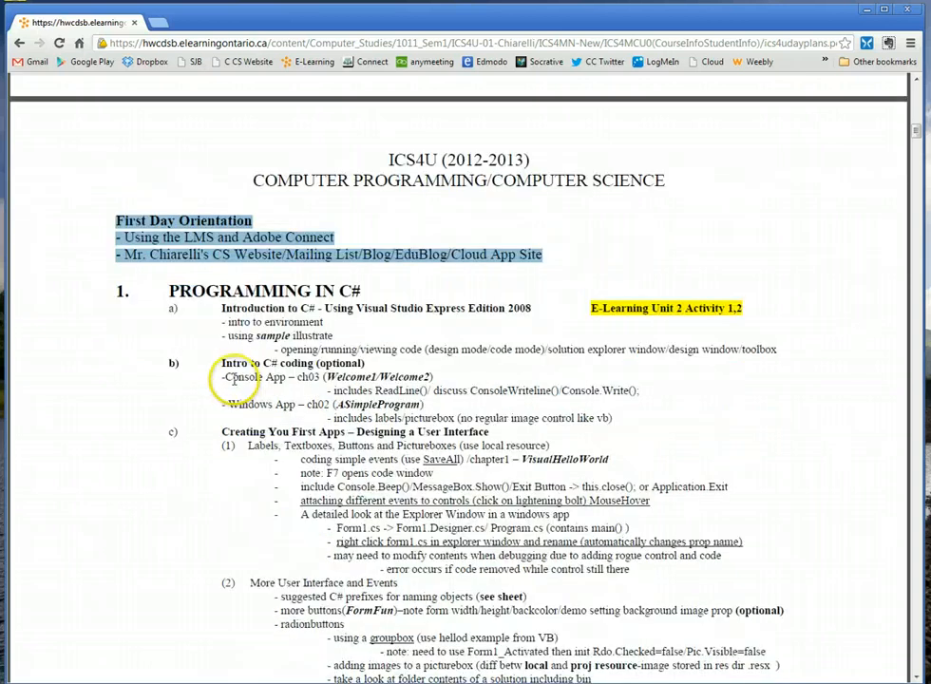
pyautogui.scroll(-1, 228, 342)
pyautogui.scroll(-1, 228, 351)
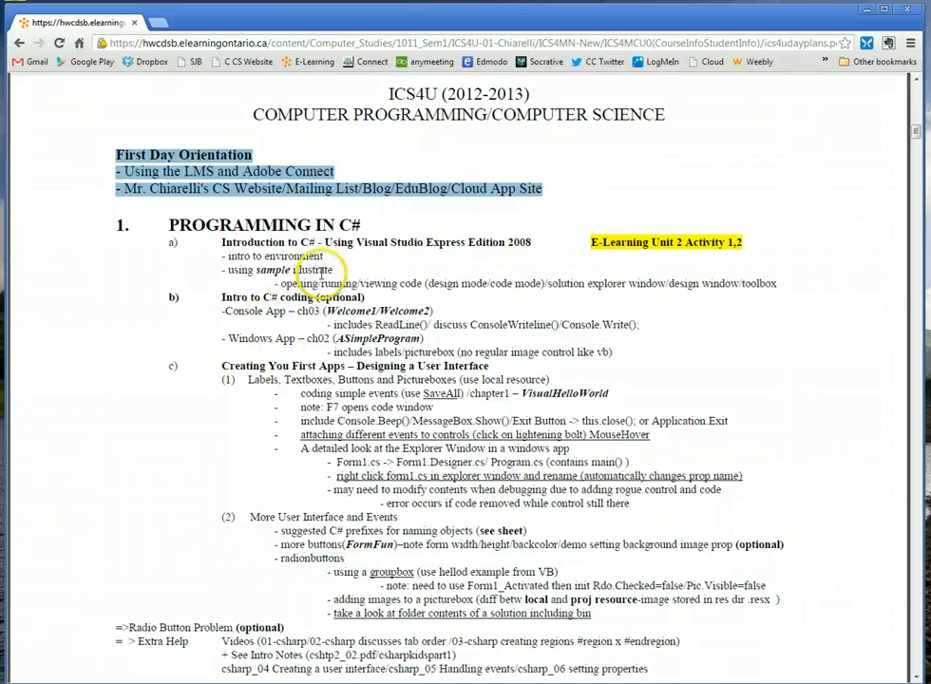
pyautogui.scroll(-1, 320, 269)
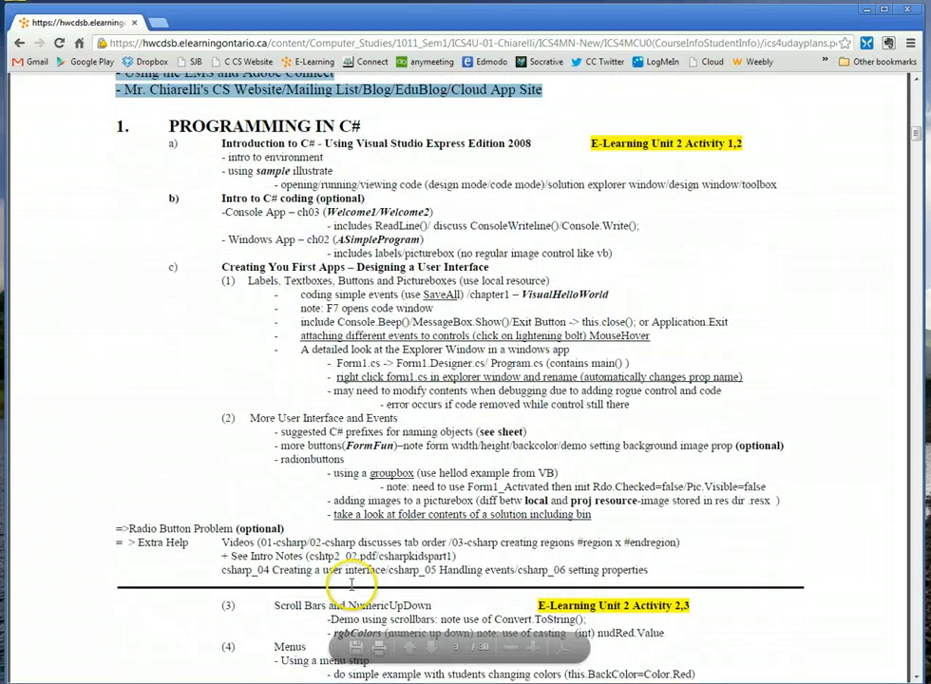
pyautogui.scroll(-2, 467, 577)
pyautogui.scroll(-1, 467, 570)
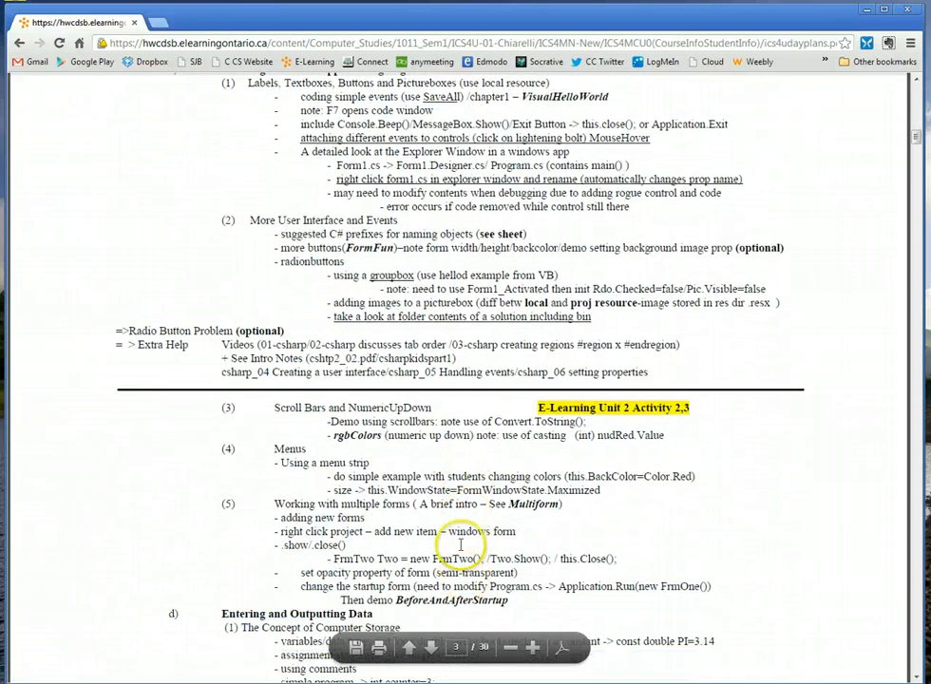
pyautogui.scroll(-1, 462, 494)
pyautogui.scroll(-1, 465, 432)
pyautogui.scroll(-2, 462, 430)
pyautogui.scroll(-2, 460, 428)
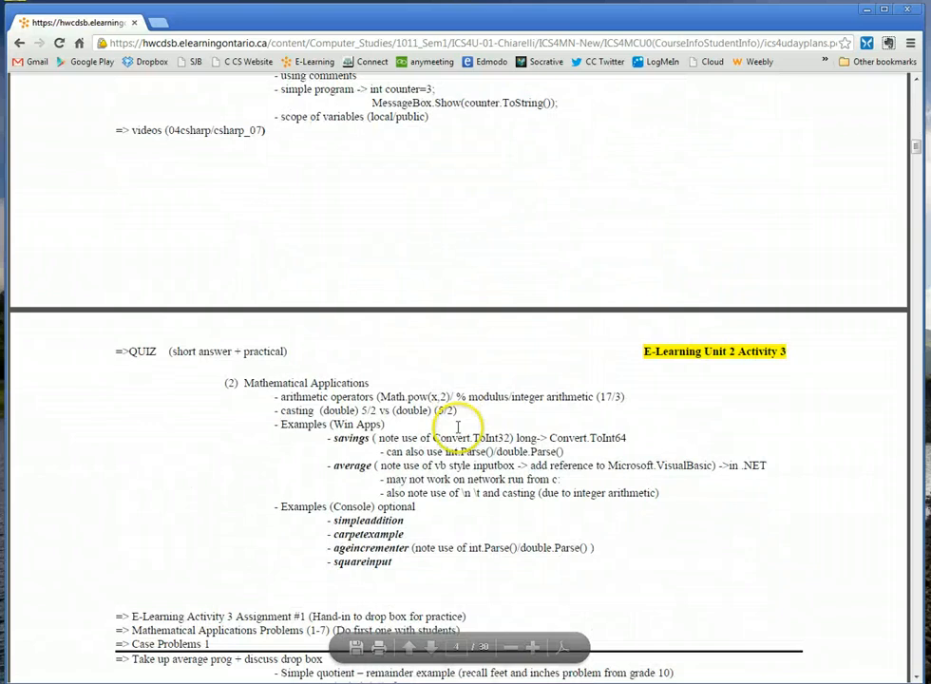
pyautogui.scroll(-1, 461, 425)
pyautogui.scroll(-1, 458, 424)
pyautogui.scroll(-3, 457, 432)
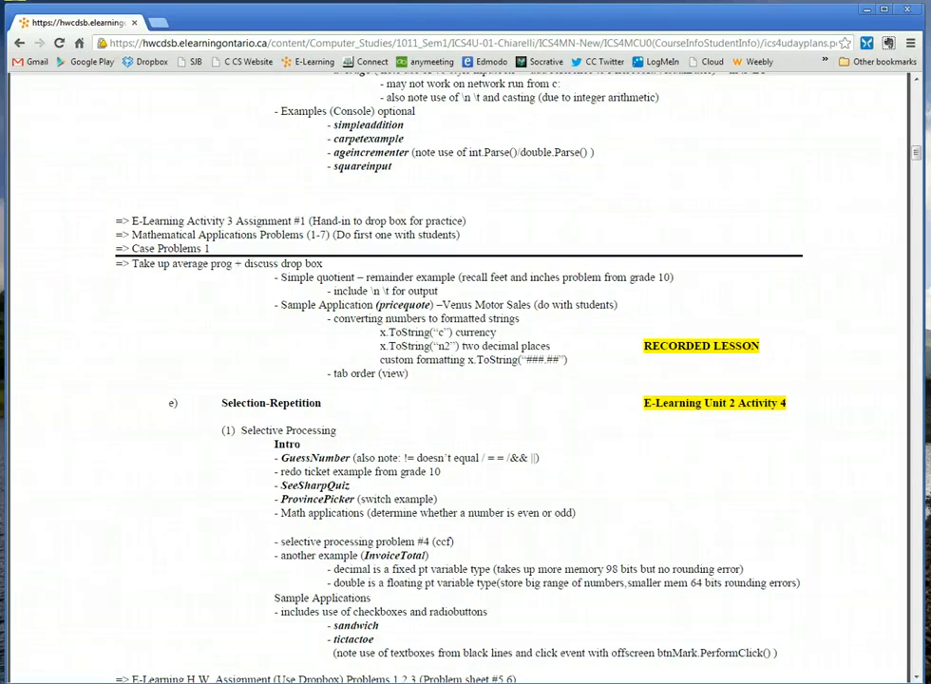
pyautogui.click(19, 44)
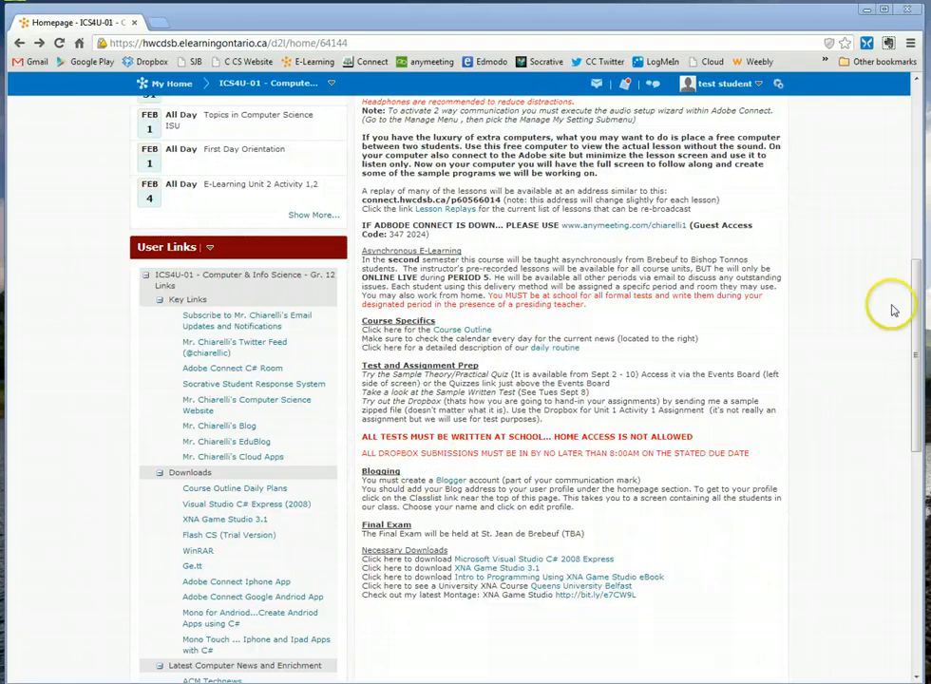
pyautogui.moveTo(915, 302)
pyautogui.mouseDown()
pyautogui.moveTo(905, 190)
pyautogui.moveTo(732, 166)
pyautogui.mouseUp()
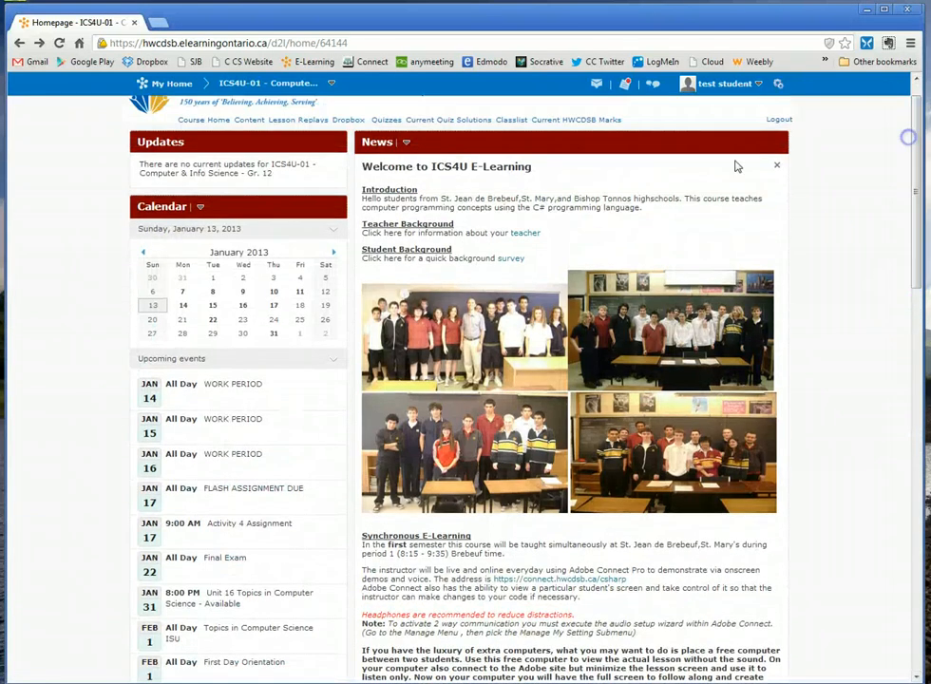
# Open the Dropbox page listing the assignment folders and their due dates
pyautogui.click(345, 122)
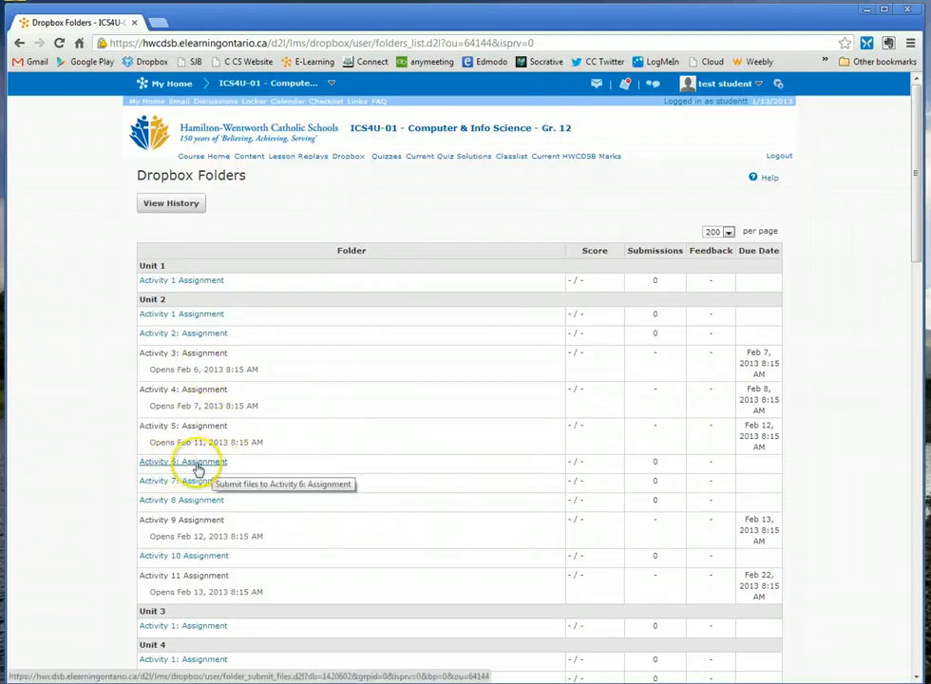
# Open the Activity 6: Assignment submission page, then leave it without submitting anything
pyautogui.click(187, 465)
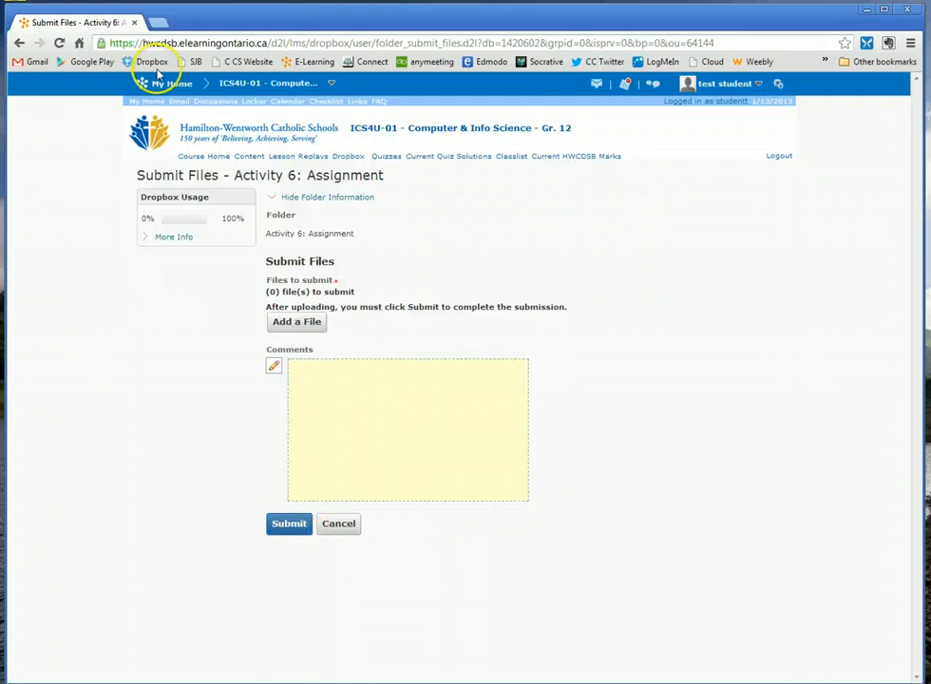
pyautogui.click(19, 44)
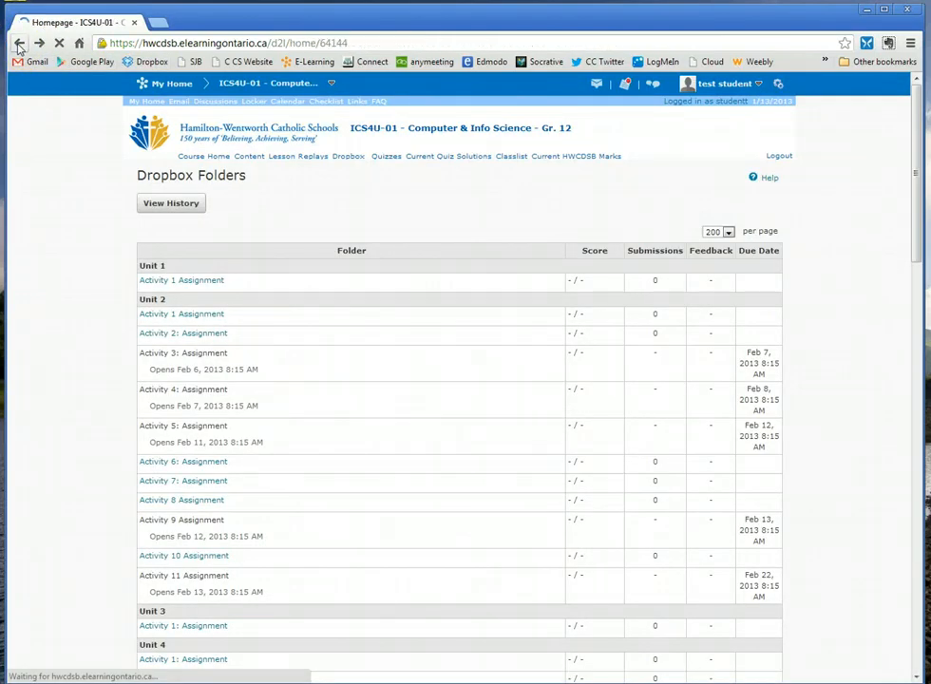
pyautogui.scroll(-3, 570, 543)
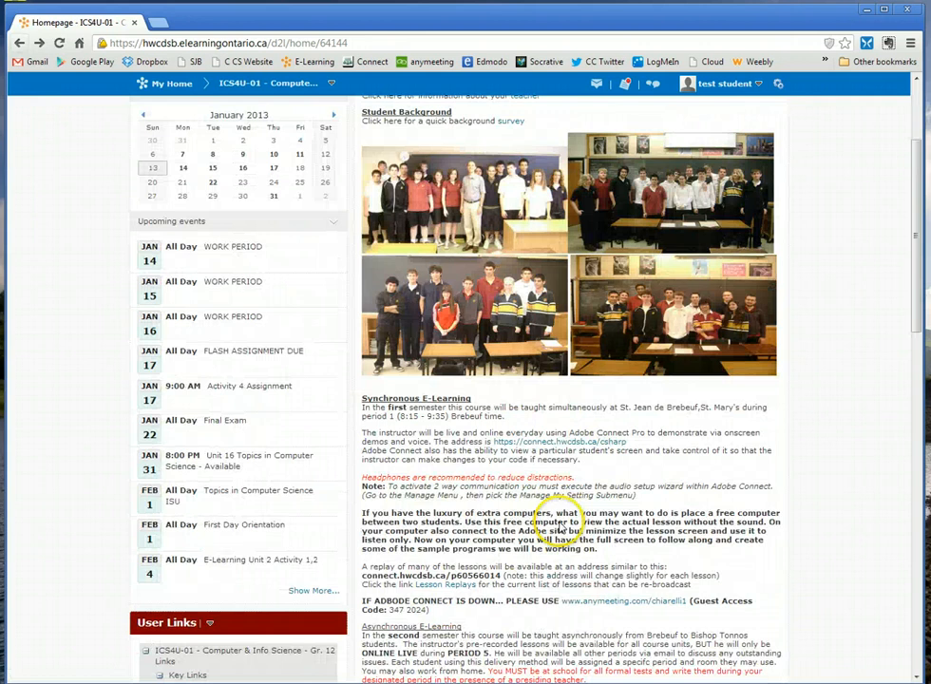
pyautogui.scroll(-1, 551, 517)
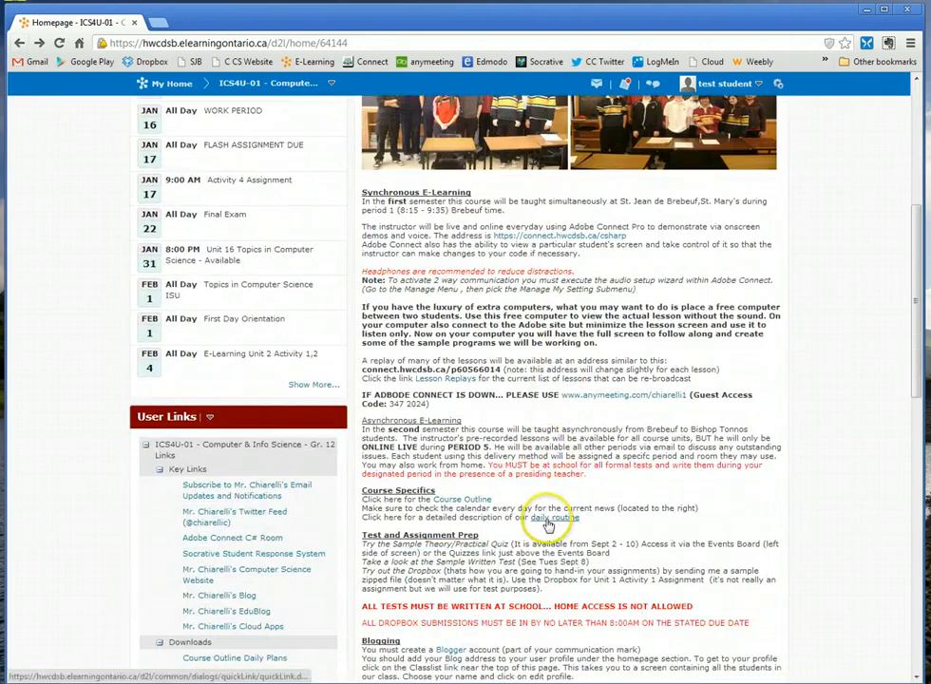
pyautogui.scroll(-1, 545, 509)
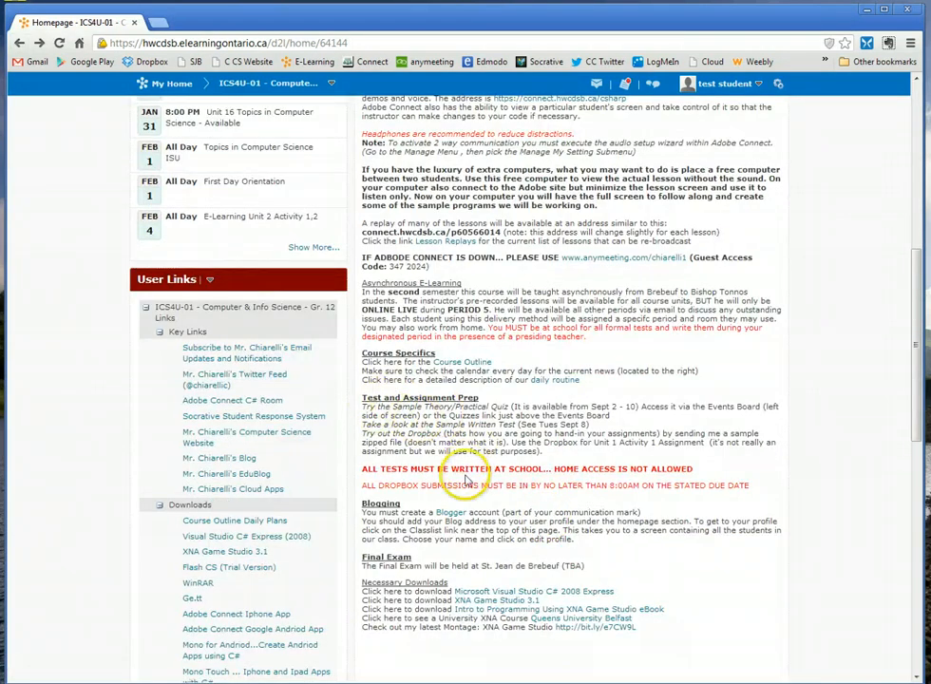
pyautogui.scroll(-1, 428, 461)
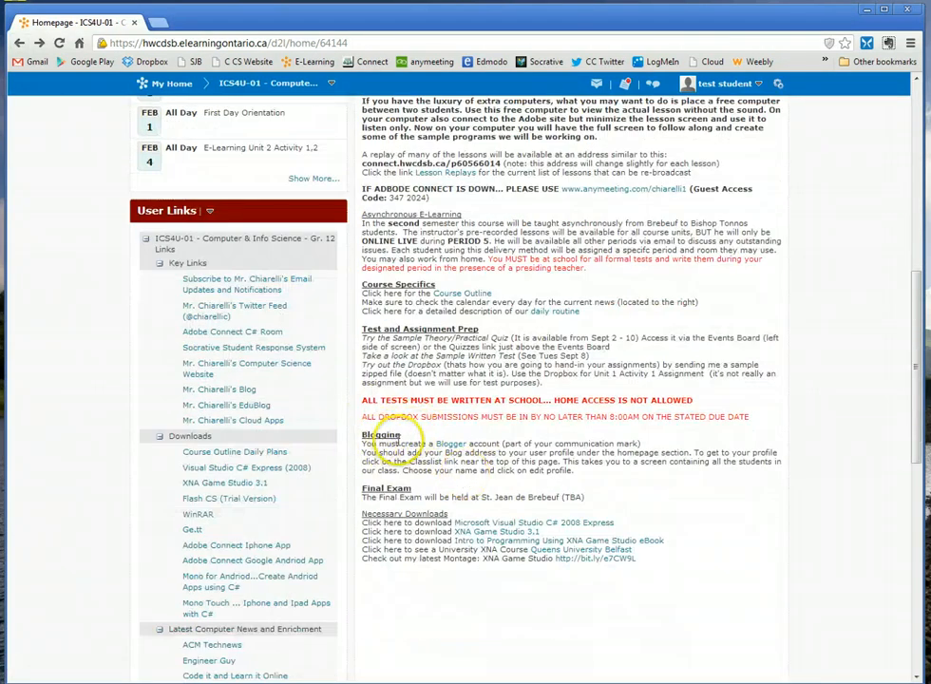
# Open the Blogger link from the Blogging notes in a new tab
pyautogui.rightClick(445, 443)
pyautogui.click(501, 452)
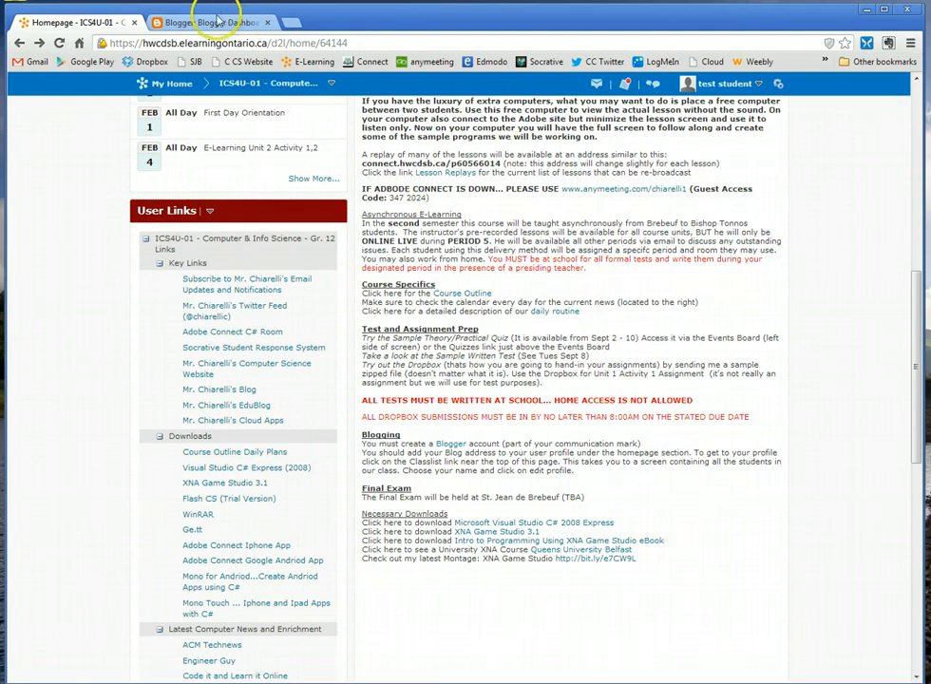
# Switch to the Blogger Dashboard tab and view the published Computer Science Blog
pyautogui.click(213, 21)
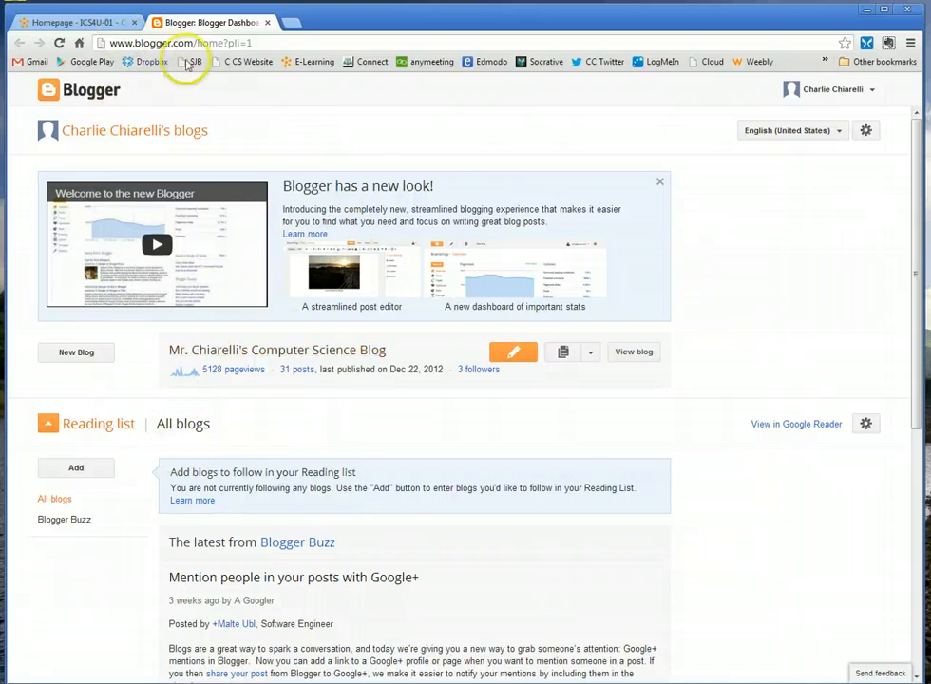
pyautogui.moveTo(196, 43); pyautogui.dragTo(246, 43)
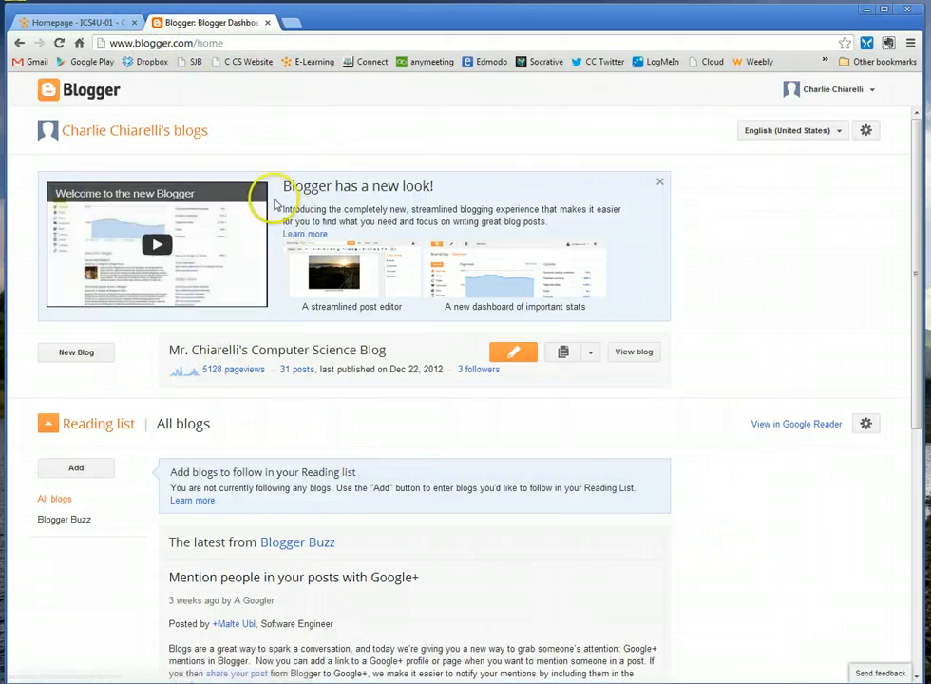
pyautogui.click(138, 133)
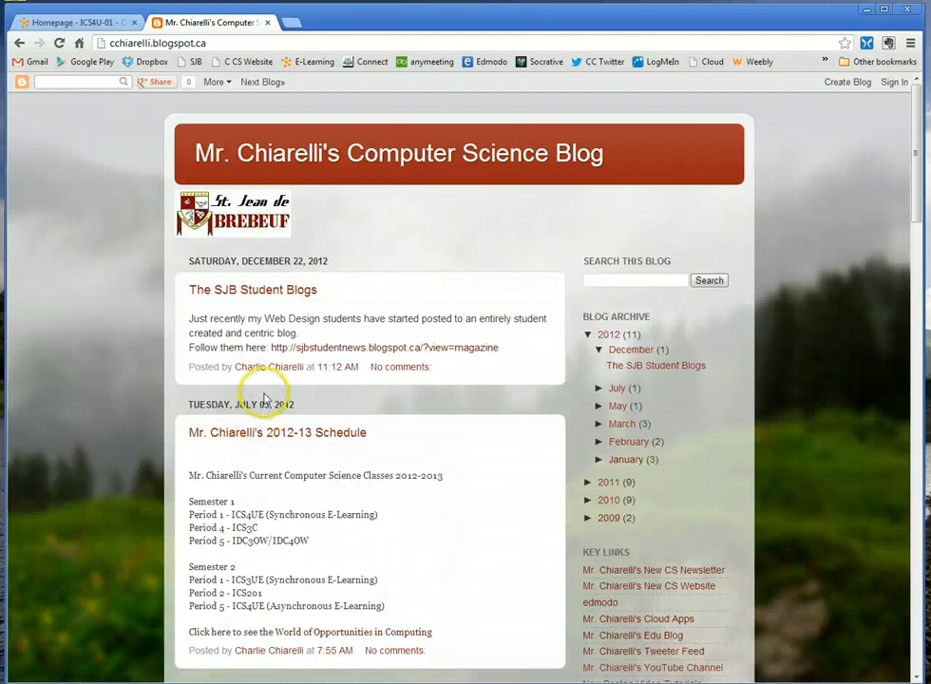
pyautogui.scroll(-2, 264, 399)
pyautogui.scroll(-2, 264, 401)
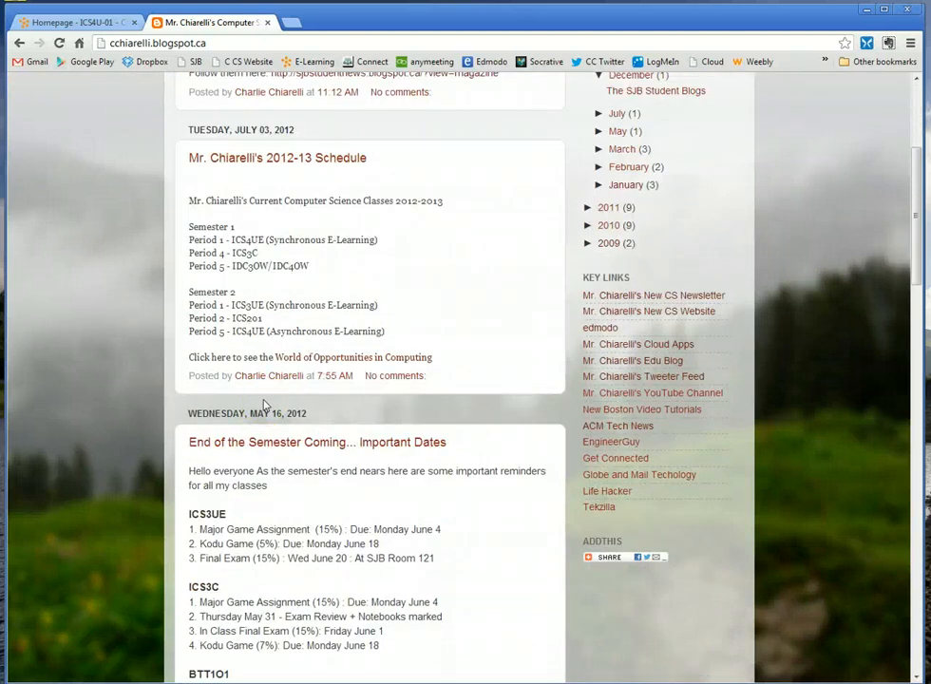
pyautogui.scroll(-5, 304, 551)
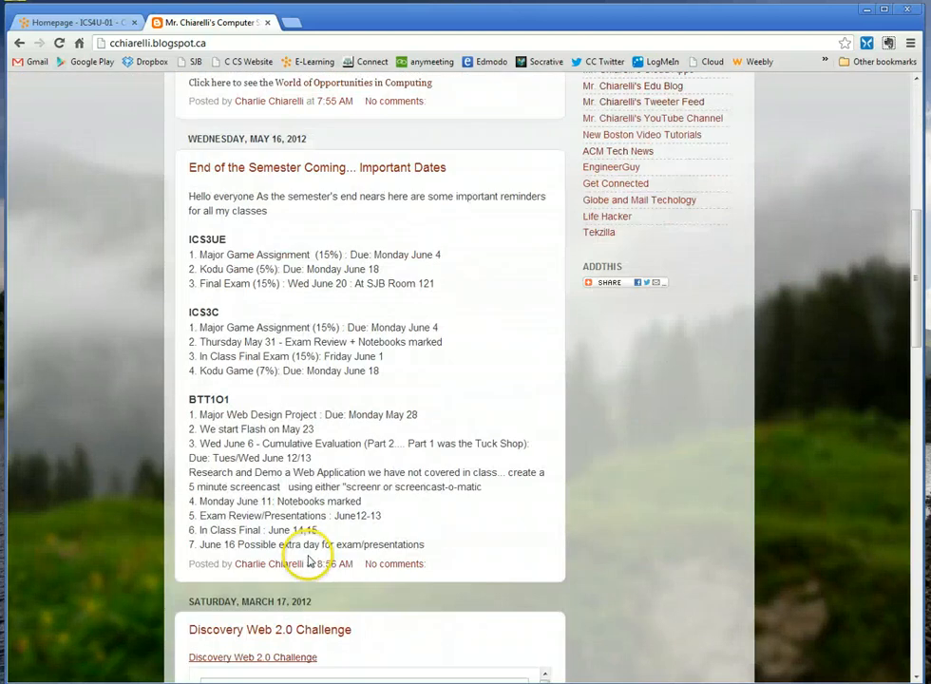
pyautogui.scroll(-1, 309, 558)
pyautogui.scroll(4, 309, 559)
pyautogui.scroll(3, 310, 557)
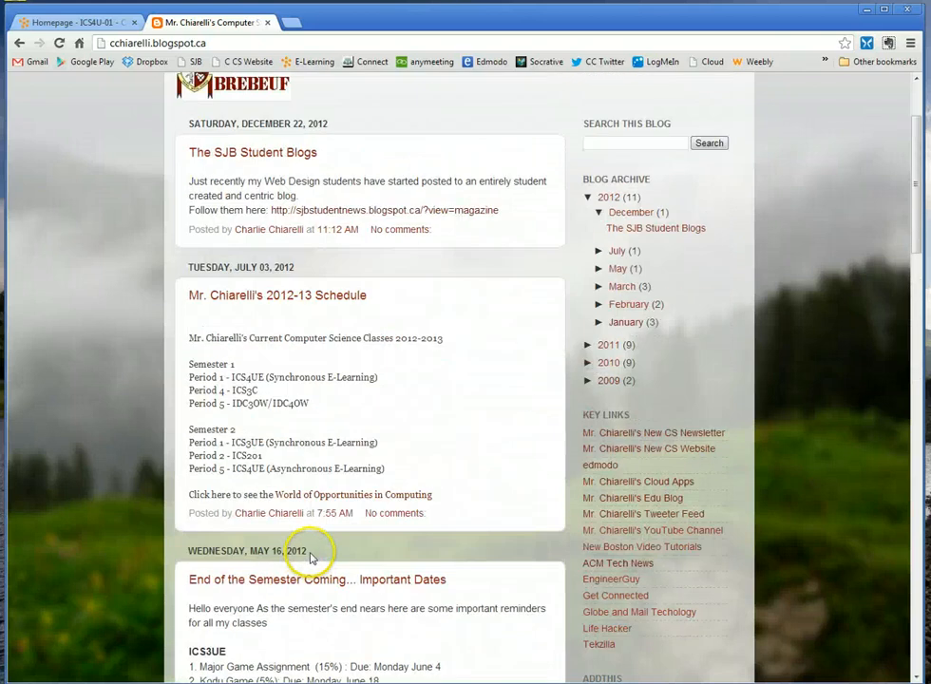
# Show the blog's 2009 archive posts, including Some Great Student Blogs
pyautogui.click(608, 381)
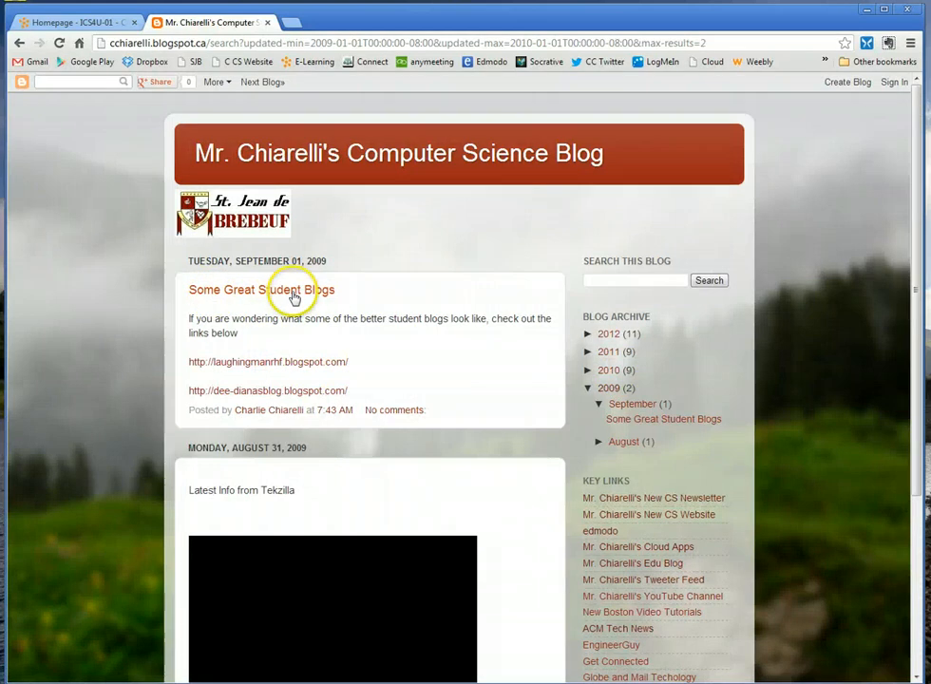
# View The Laughing Man student blog, then go back to the Some Great Student Blogs post
pyautogui.click(265, 362)
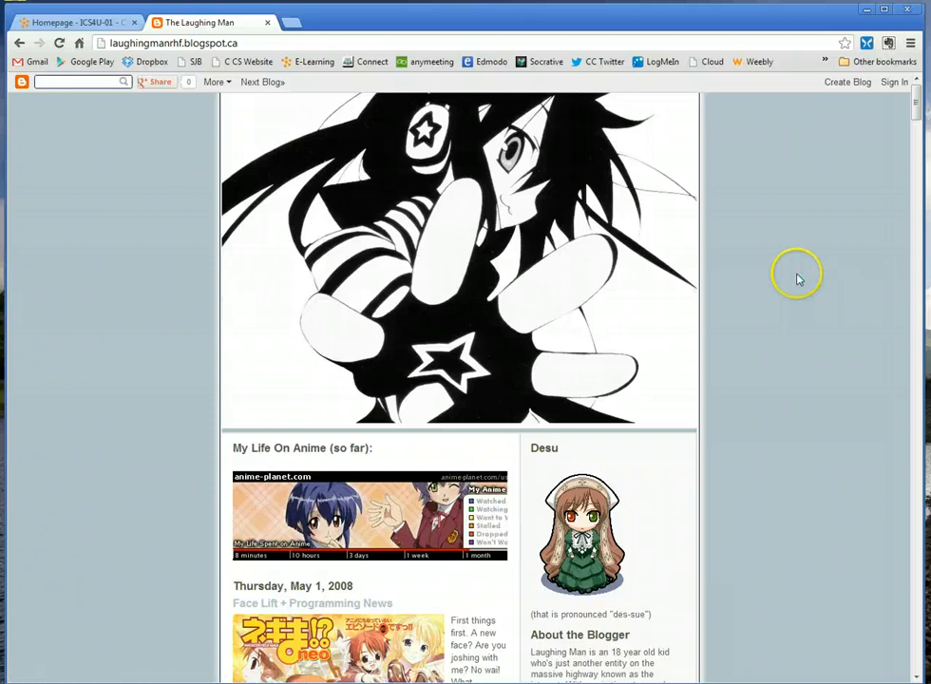
pyautogui.scroll(-3, 798, 279)
pyautogui.scroll(-2, 798, 278)
pyautogui.scroll(-1, 797, 280)
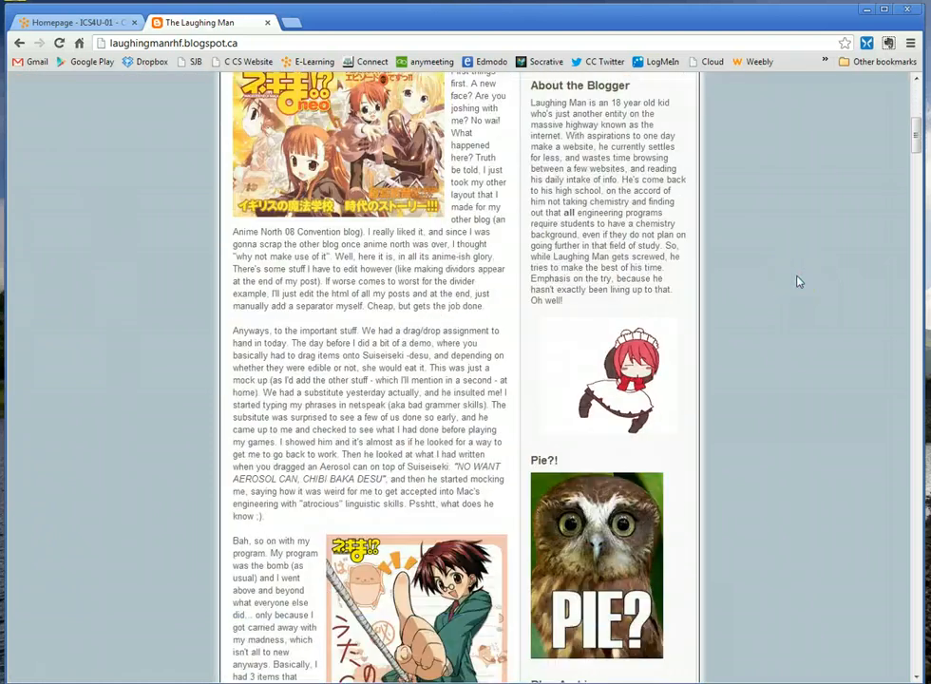
pyautogui.scroll(-1, 797, 280)
pyautogui.scroll(-1, 797, 281)
pyautogui.scroll(-2, 797, 282)
pyautogui.scroll(-2, 798, 282)
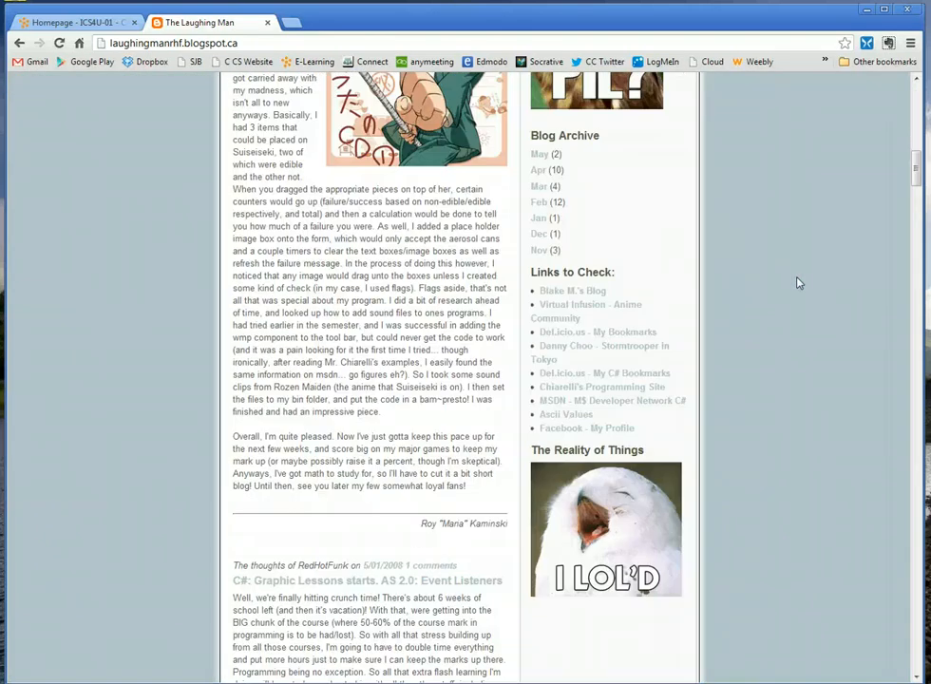
pyautogui.scroll(5, 798, 282)
pyautogui.scroll(5, 798, 282)
pyautogui.scroll(2, 797, 282)
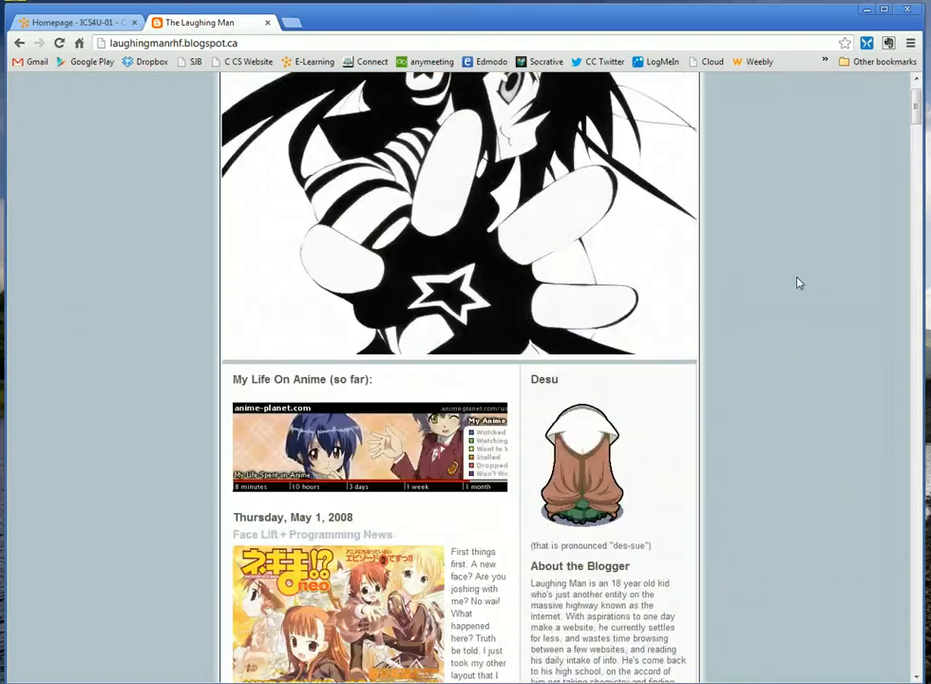
pyautogui.scroll(1, 798, 282)
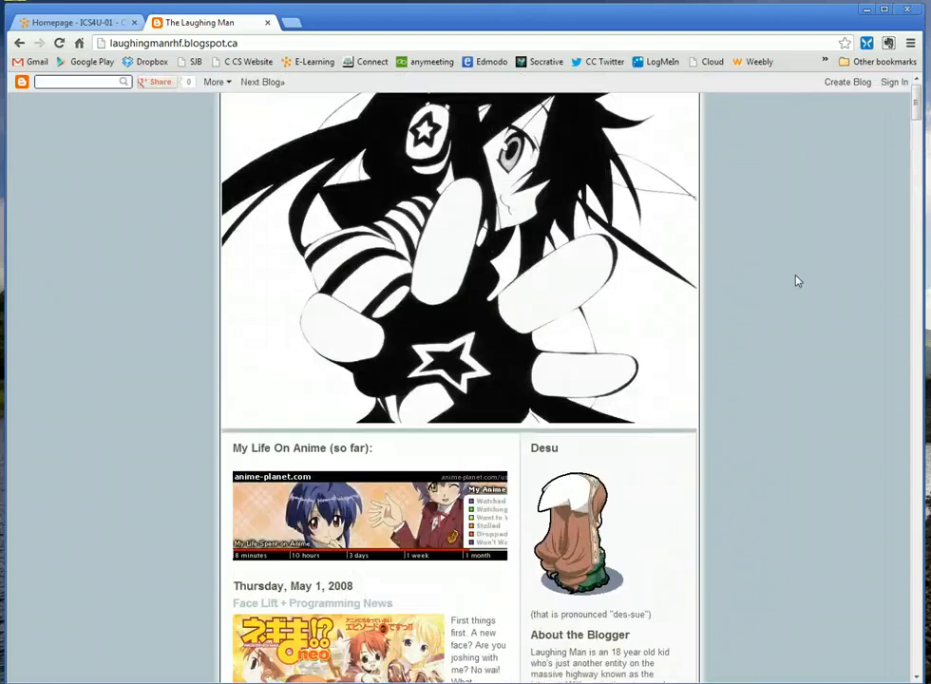
pyautogui.scroll(-3, 798, 281)
pyautogui.scroll(-2, 644, 291)
pyautogui.scroll(-2, 395, 311)
pyautogui.scroll(-3, 395, 311)
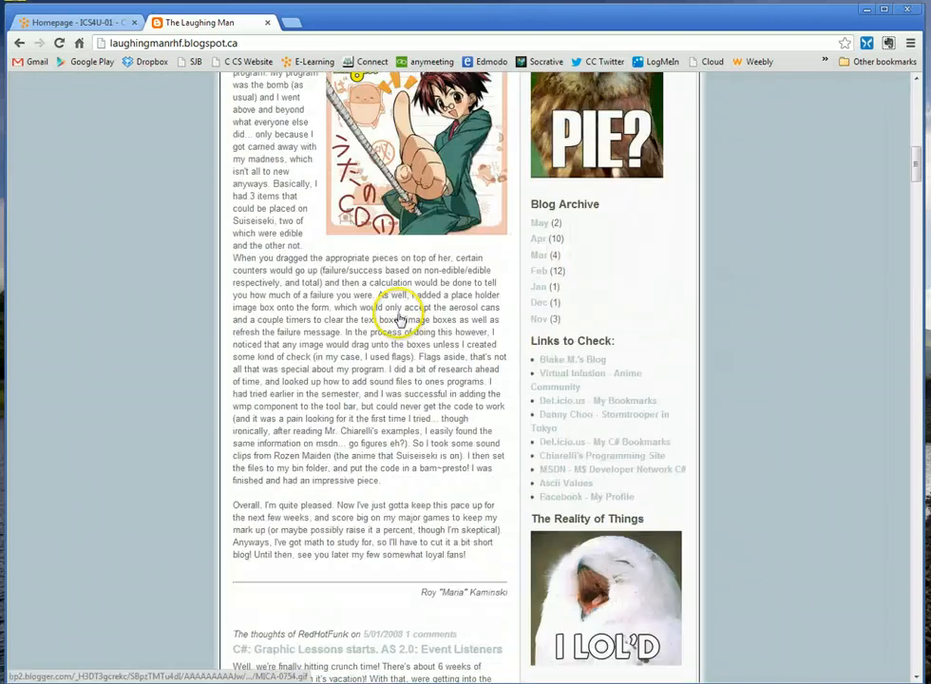
pyautogui.scroll(-4, 399, 312)
pyautogui.scroll(-2, 395, 311)
pyautogui.scroll(2, 374, 415)
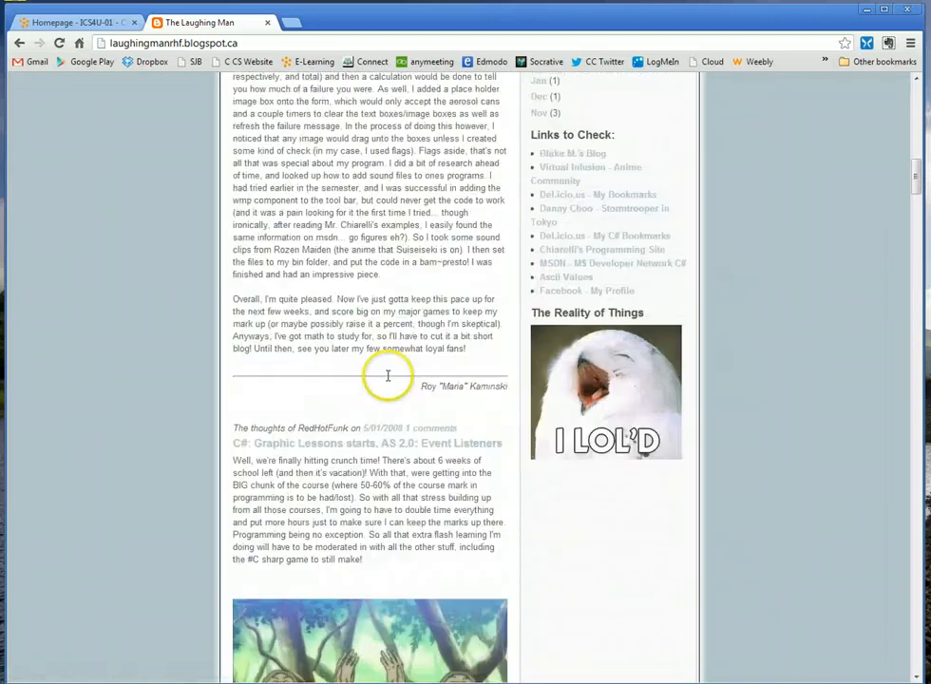
pyautogui.scroll(6, 384, 374)
pyautogui.click(18, 43)
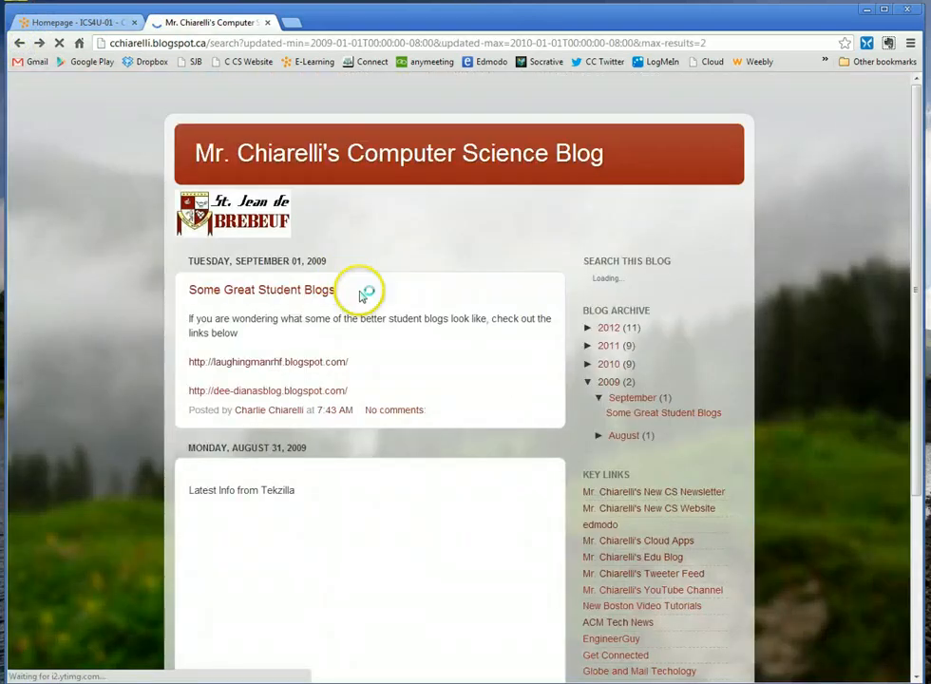
# View Diana's Blog from the dee-dianasblog link and browse its entries
pyautogui.click(257, 390)
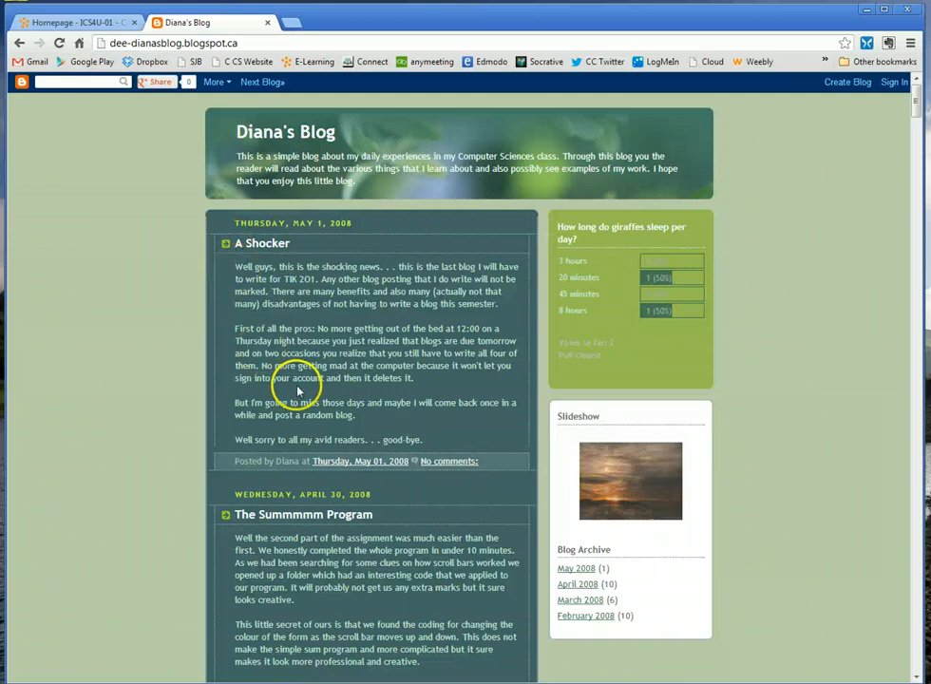
pyautogui.scroll(-2, 313, 418)
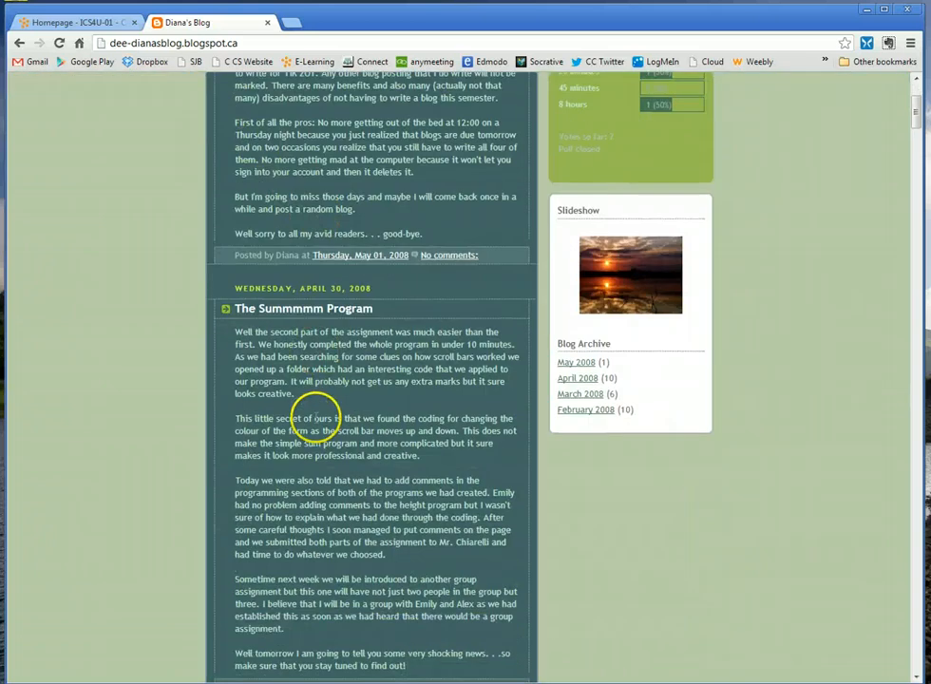
pyautogui.scroll(-2, 313, 418)
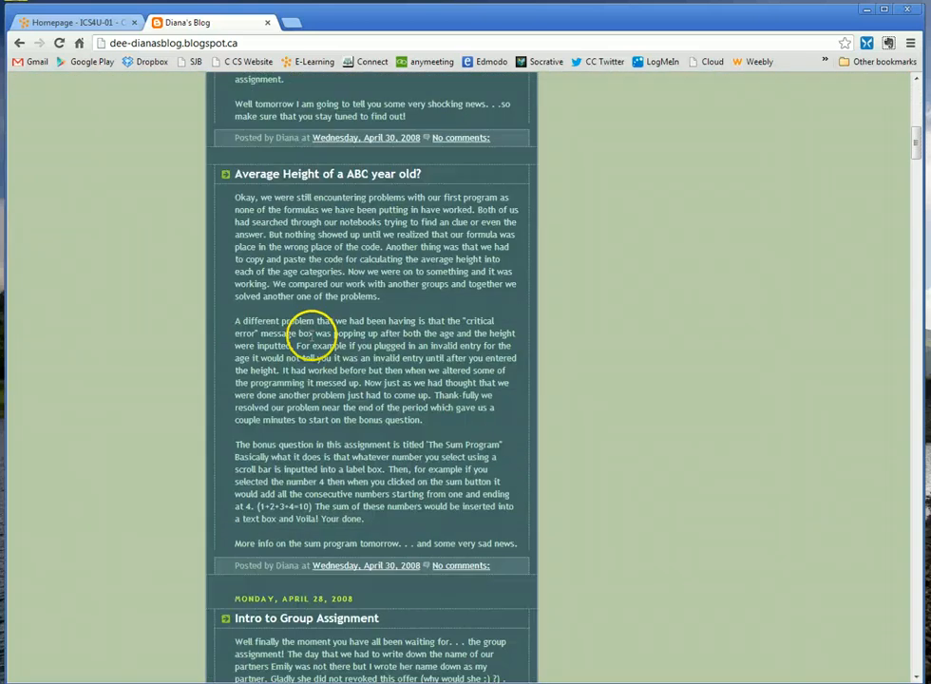
pyautogui.scroll(-3, 311, 334)
pyautogui.scroll(-4, 310, 334)
pyautogui.scroll(2, 310, 323)
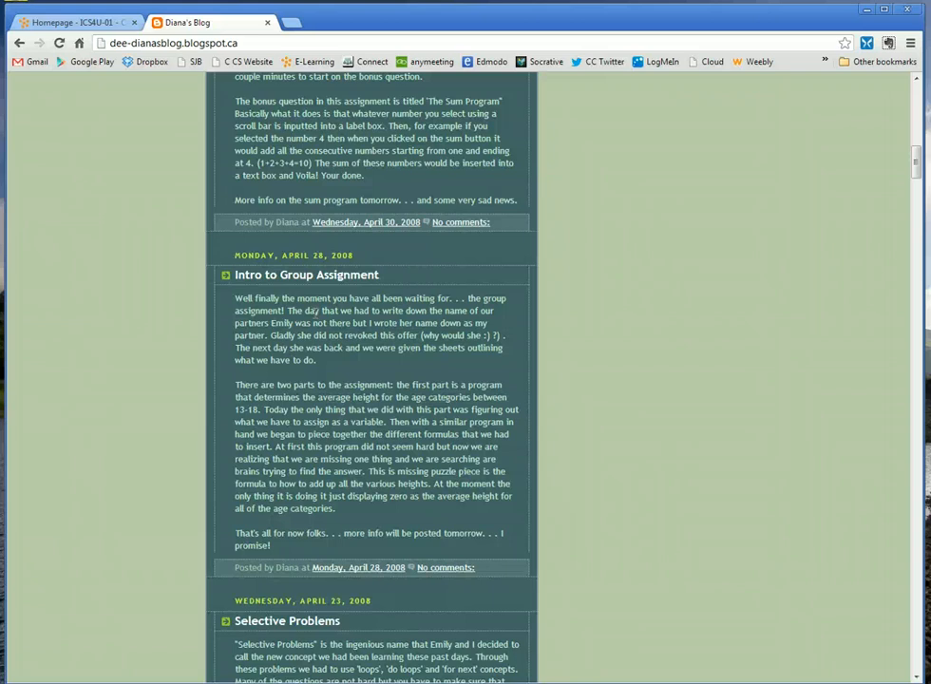
pyautogui.scroll(2, 581, 285)
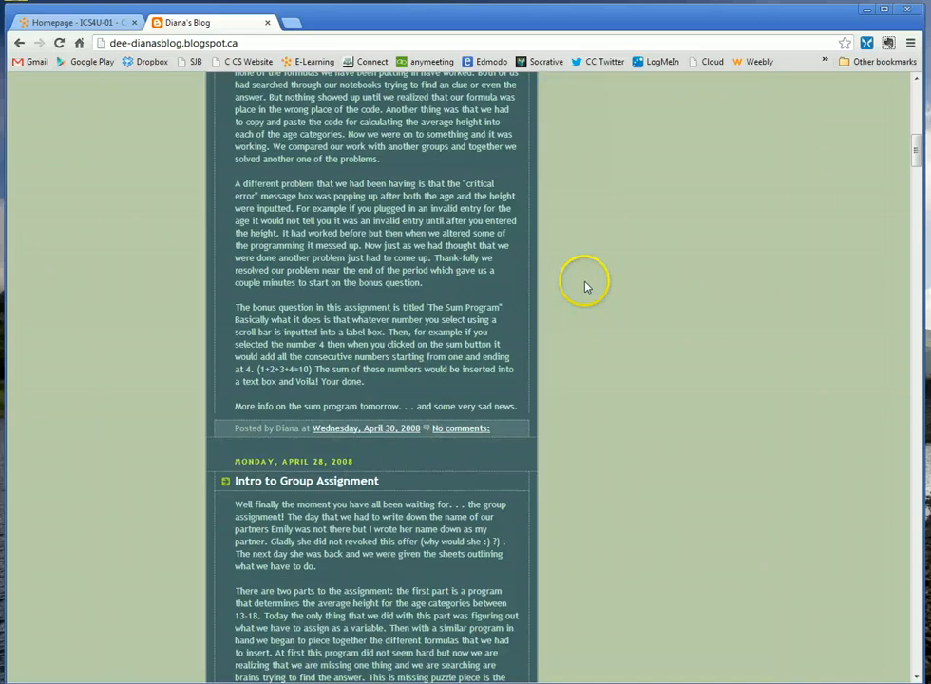
pyautogui.scroll(2, 585, 287)
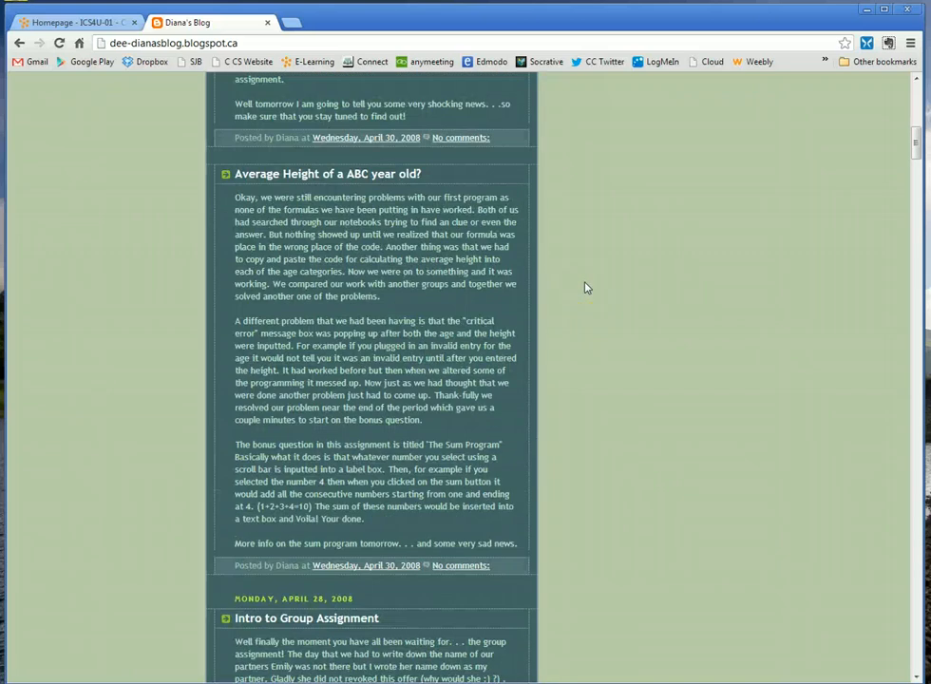
pyautogui.click(577, 316)
pyautogui.scroll(5, 580, 315)
pyautogui.scroll(3, 570, 285)
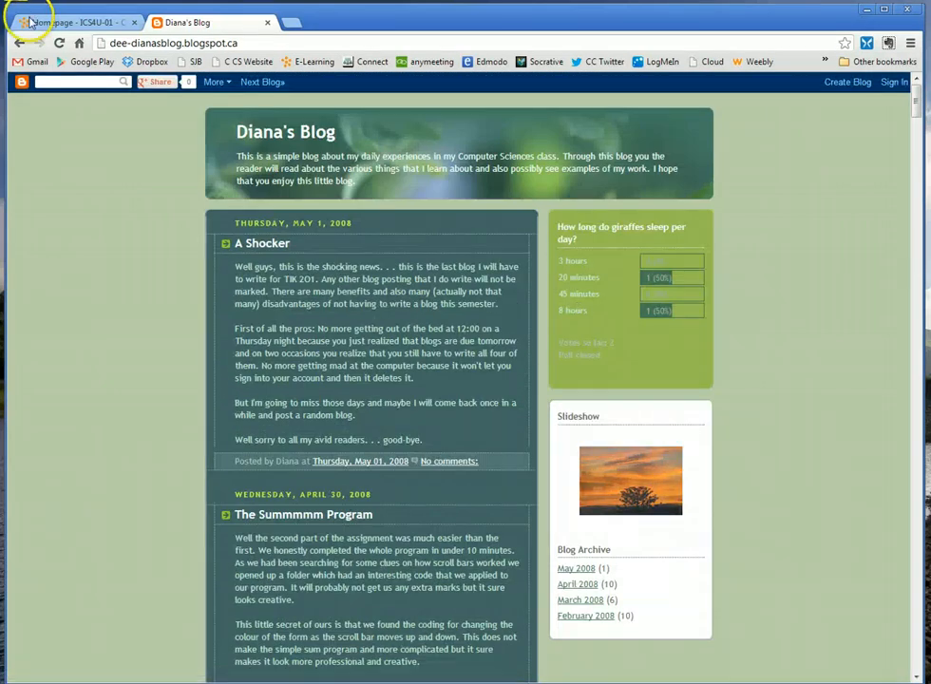
# Close the Diana's Blog tab and bring up link options for Microsoft Visual Studio C# 2008 Express
pyautogui.click(266, 22)
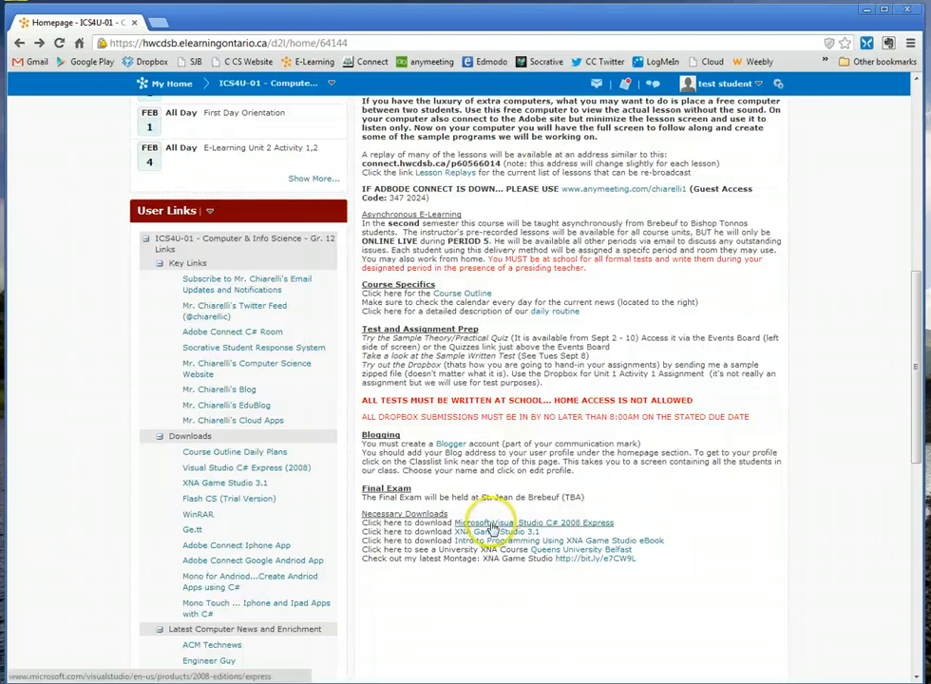
pyautogui.scroll(-1, 511, 510)
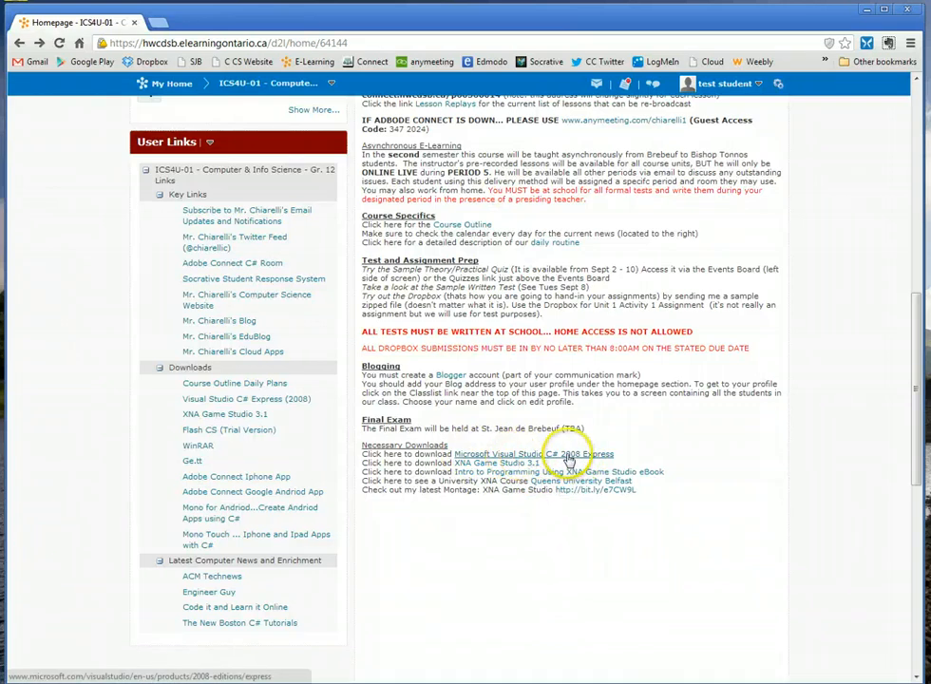
pyautogui.rightClick(570, 459)
# View the Visual Studio site in a new tab and go to its 2010 Express products downloads
pyautogui.click(608, 467)
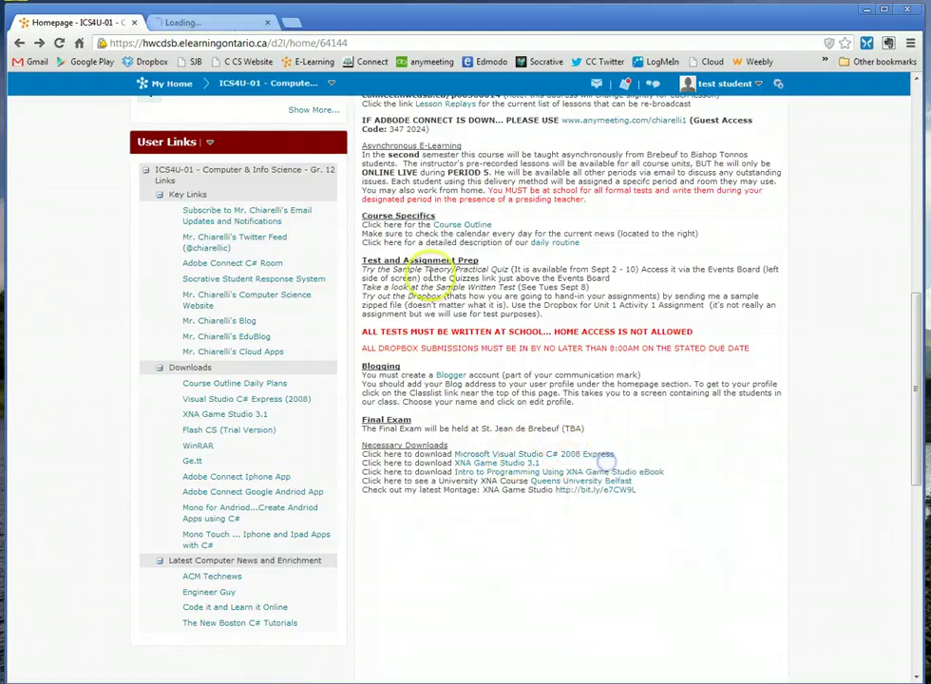
pyautogui.click(210, 24)
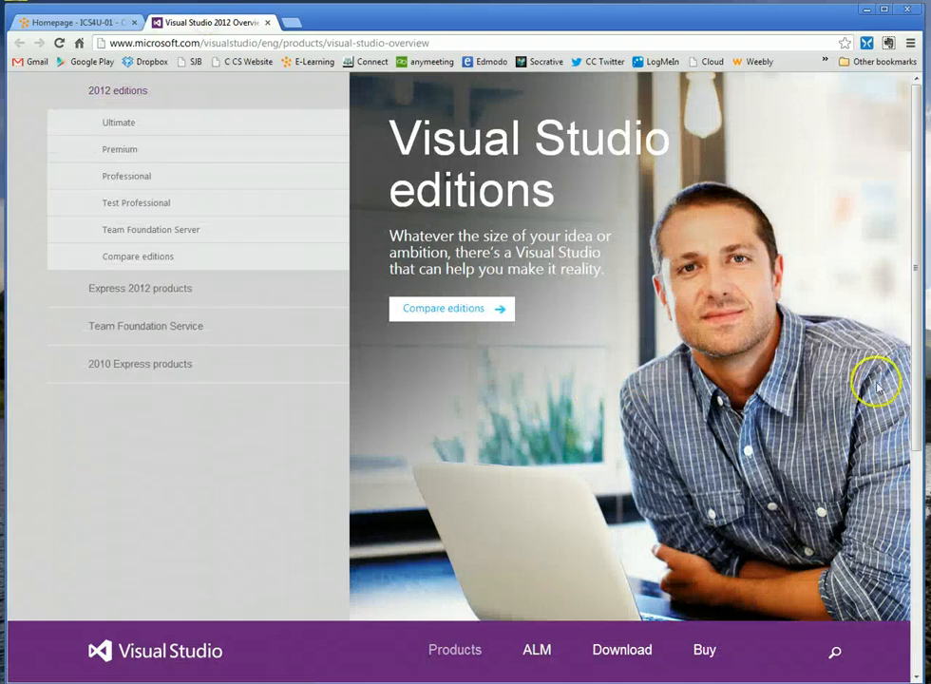
pyautogui.scroll(-2, 651, 491)
pyautogui.scroll(-2, 651, 491)
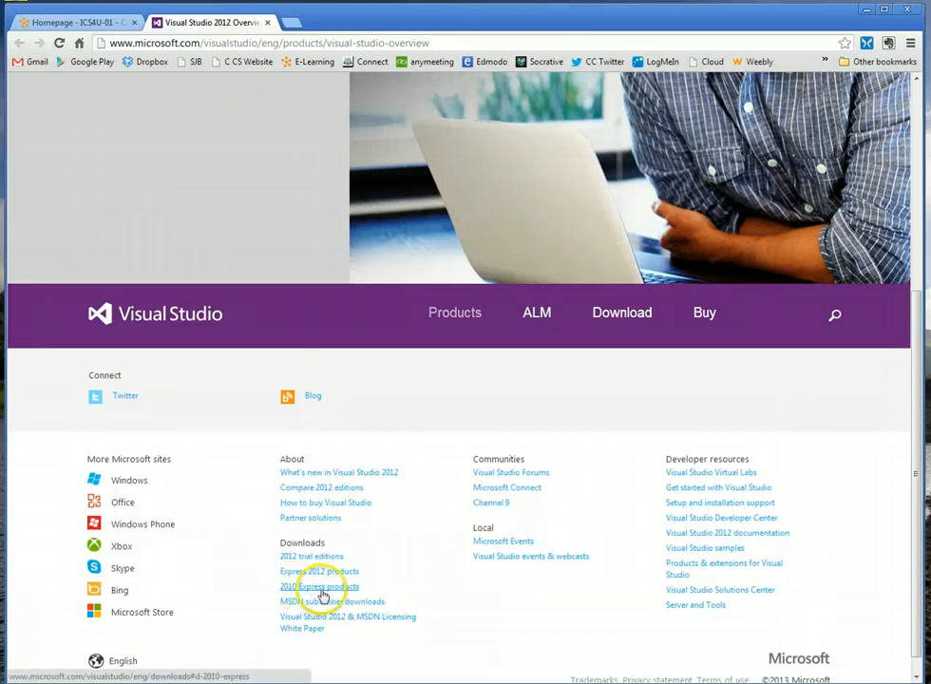
pyautogui.click(321, 588)
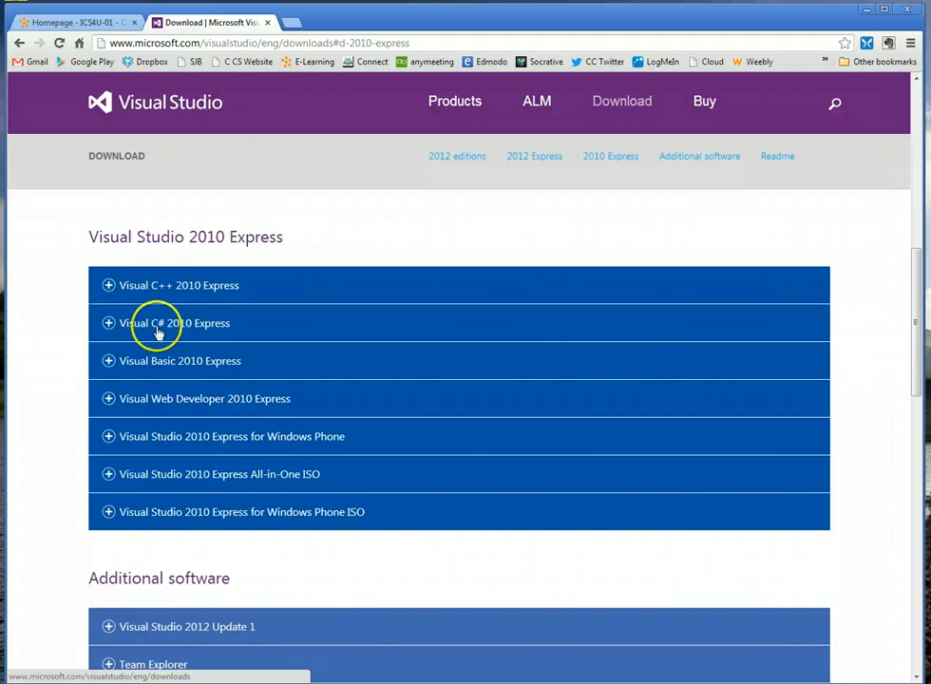
# Expand and collapse the Visual C# 2010 Express details, then close the Visual Studio tab
pyautogui.click(110, 324)
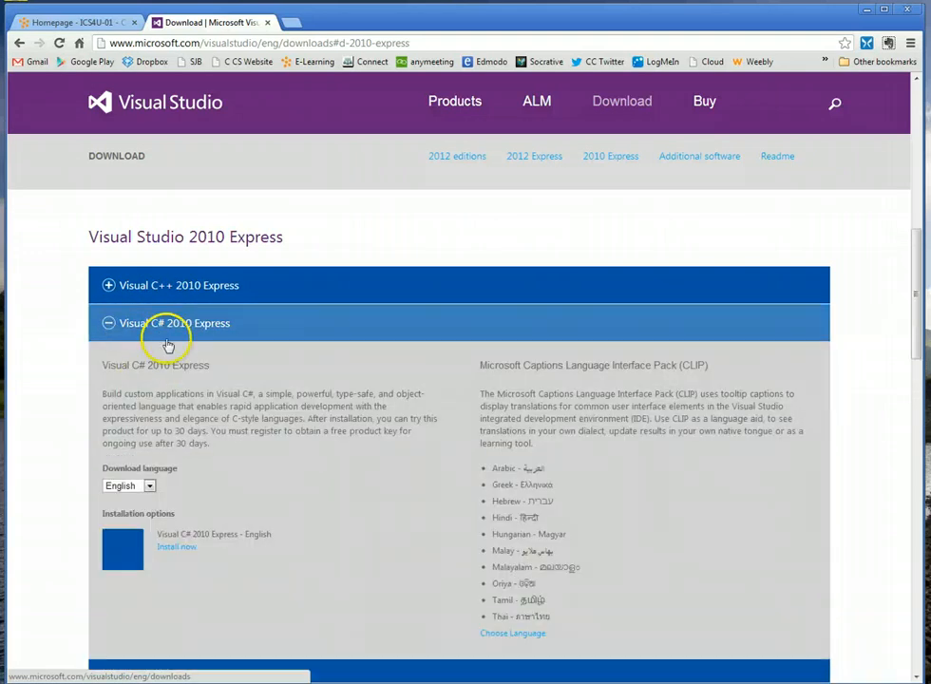
pyautogui.click(108, 323)
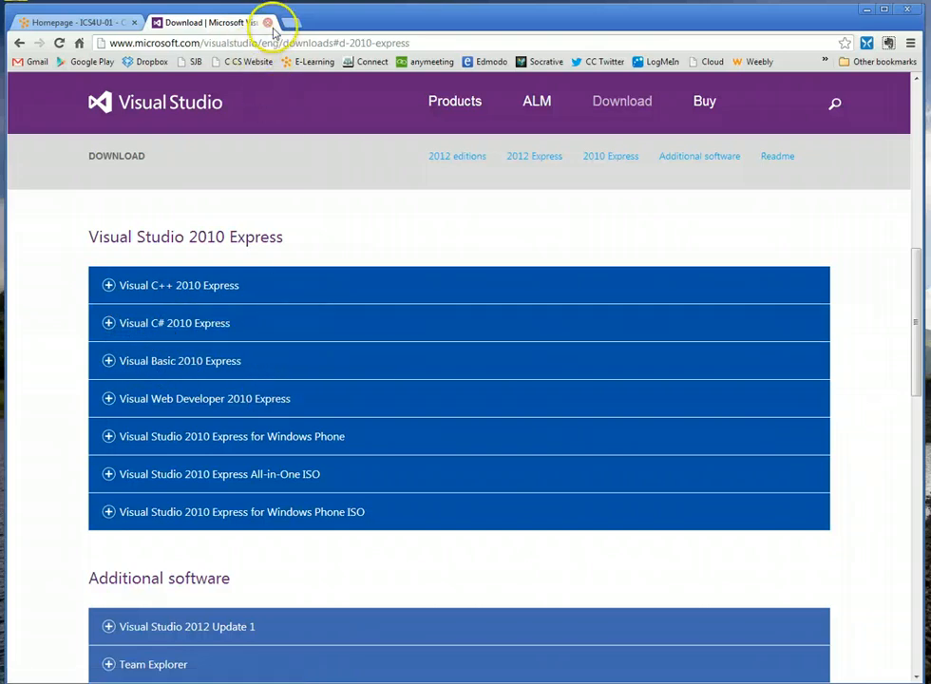
pyautogui.click(269, 23)
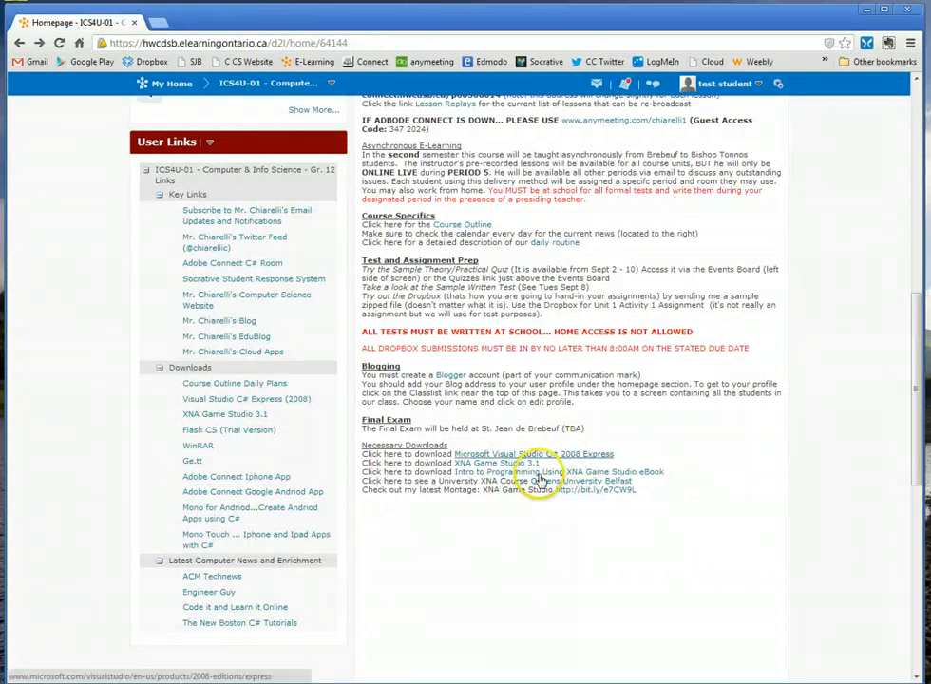
pyautogui.click(487, 465)
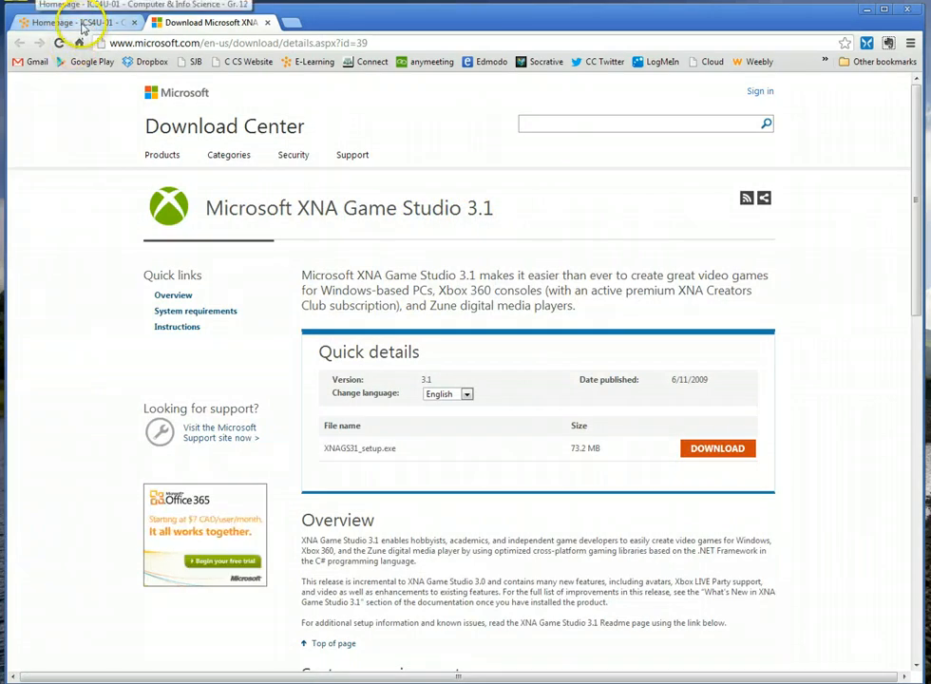
pyautogui.click(76, 22)
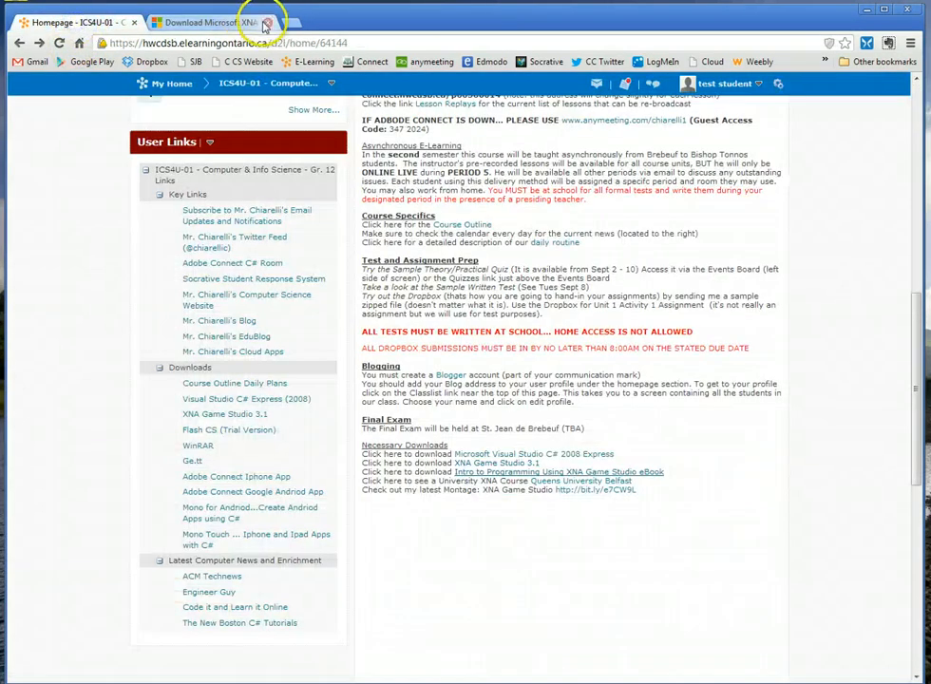
pyautogui.click(267, 22)
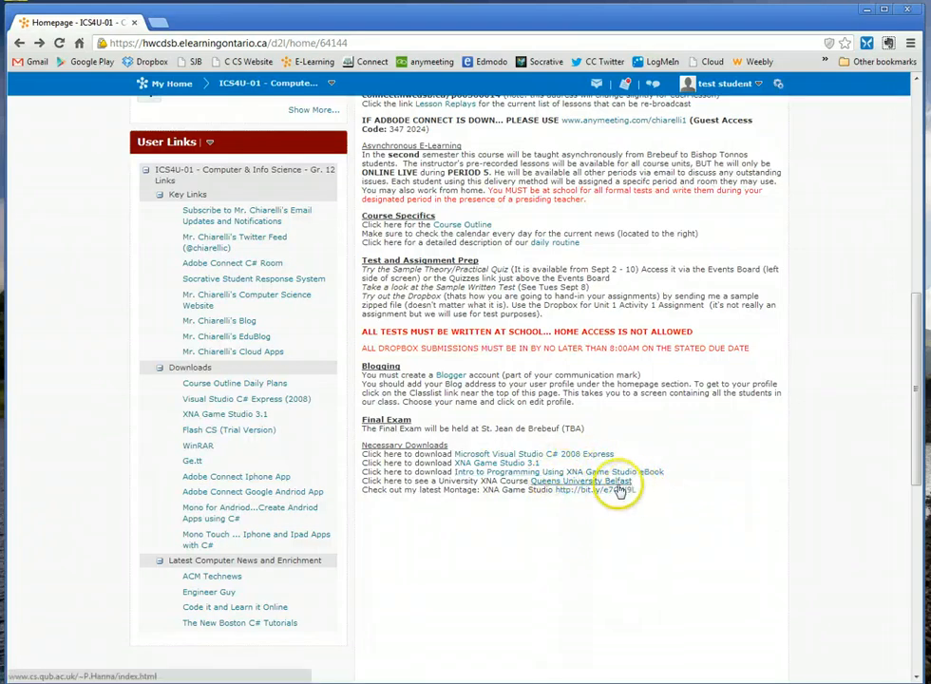
pyautogui.scroll(-1, 589, 488)
pyautogui.scroll(-2, 592, 488)
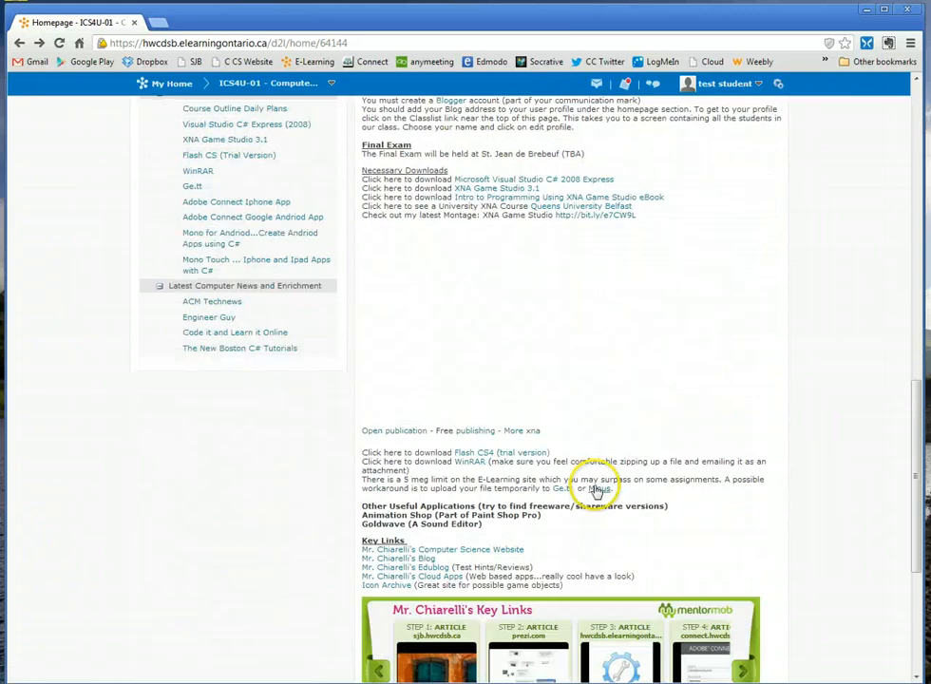
pyautogui.scroll(-1, 596, 490)
pyautogui.scroll(-1, 597, 484)
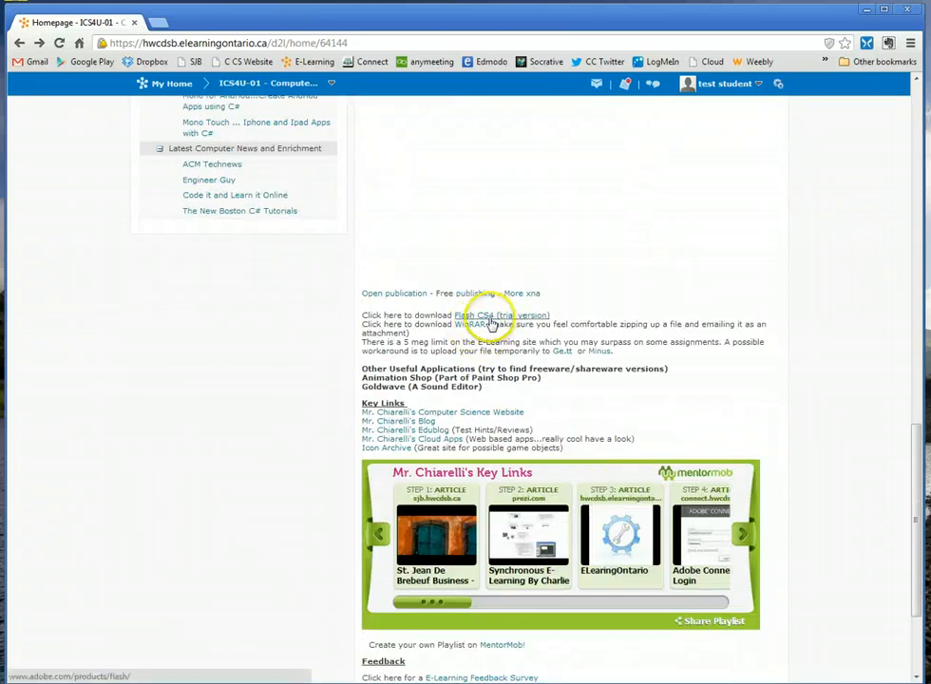
# Open the Flash CS4 (trial version) link in a new background tab
pyautogui.rightClick(492, 317)
pyautogui.click(515, 323)
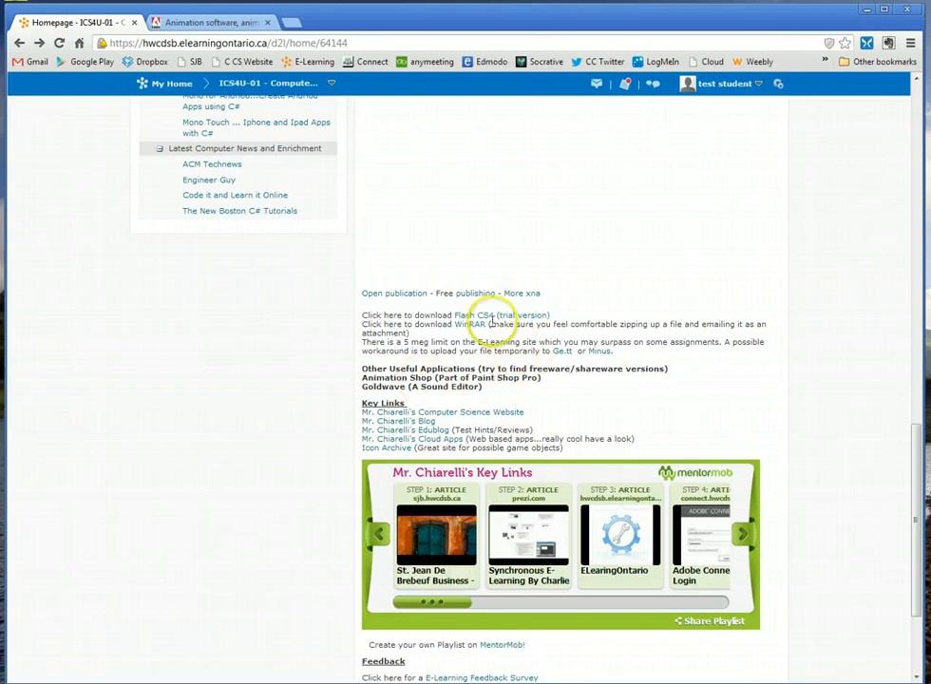
# View Adobe's Flash Professional CS6 page, then close it to return to the course downloads list
pyautogui.click(207, 24)
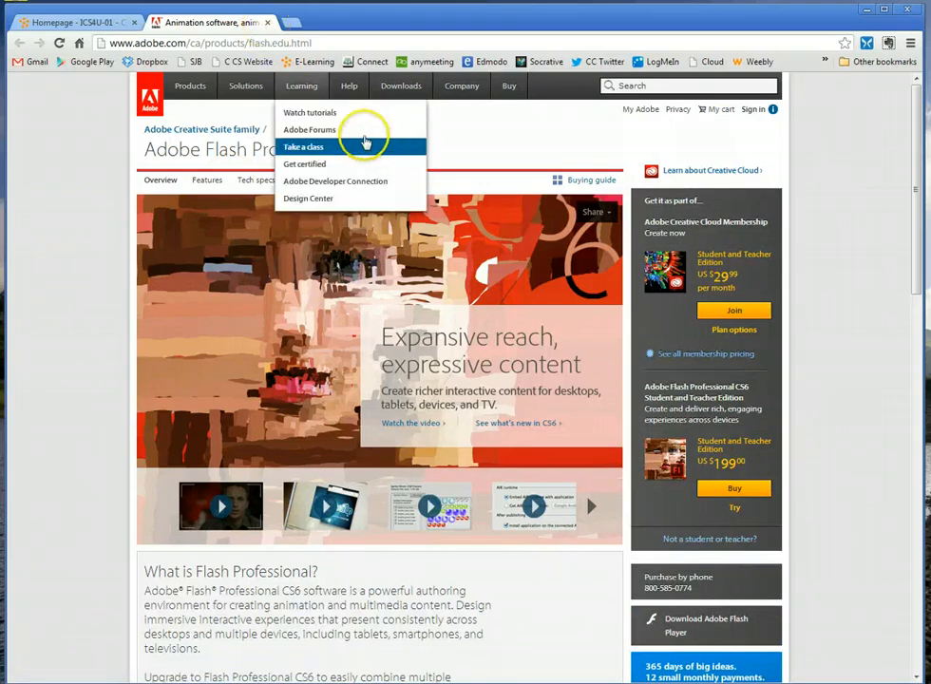
pyautogui.click(267, 22)
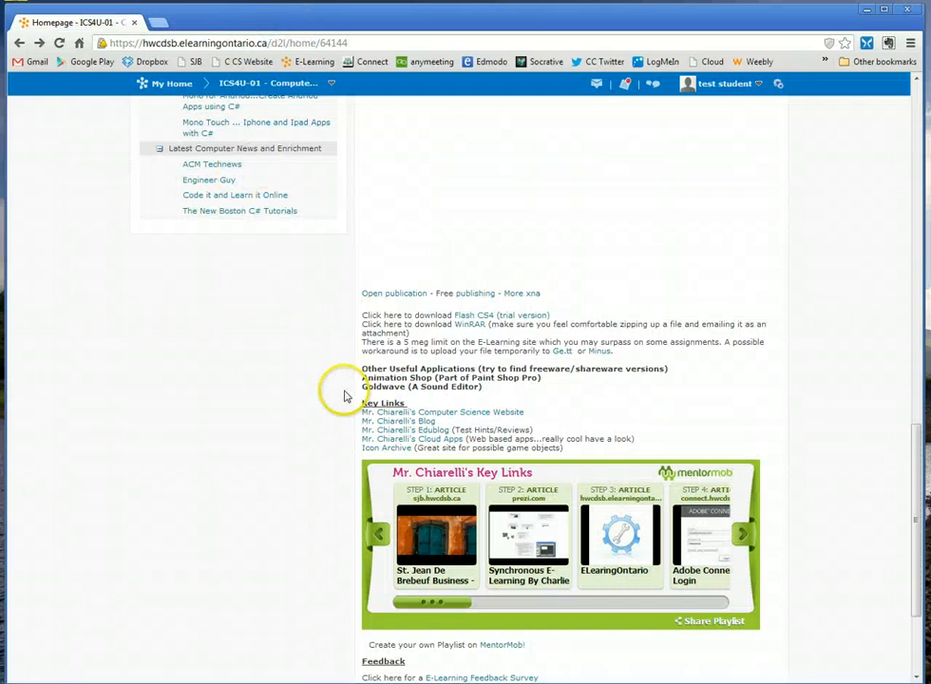